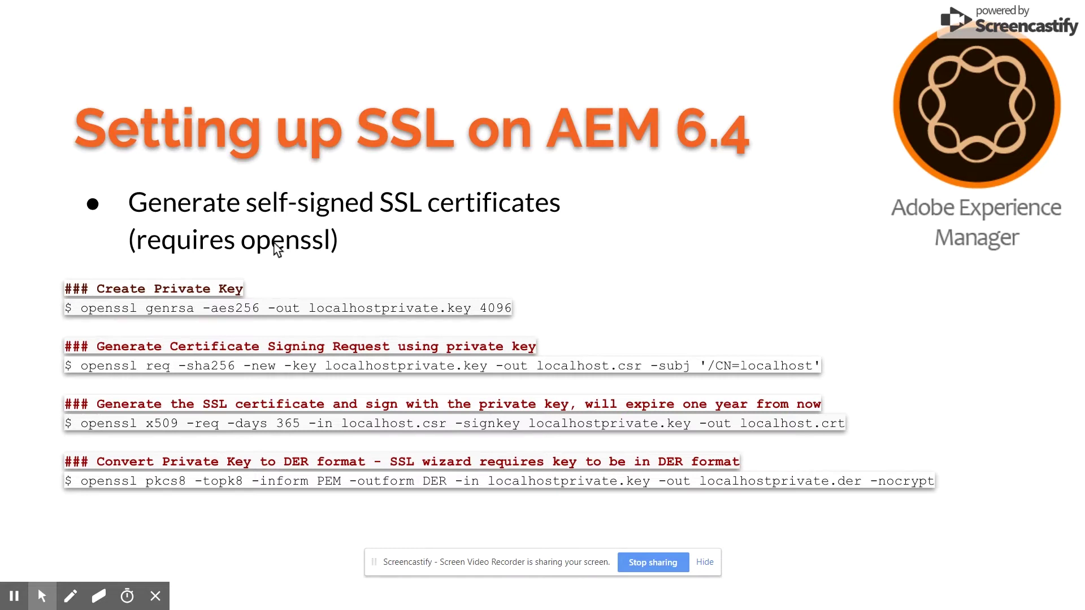
# - Bring the Notepad window with the four openssl commands alongside the slides
pyautogui.hotkey('alt', 'Tab')
pyautogui.hotkey('alt', 'Tab')
pyautogui.hotkey('alt', 'Tab')
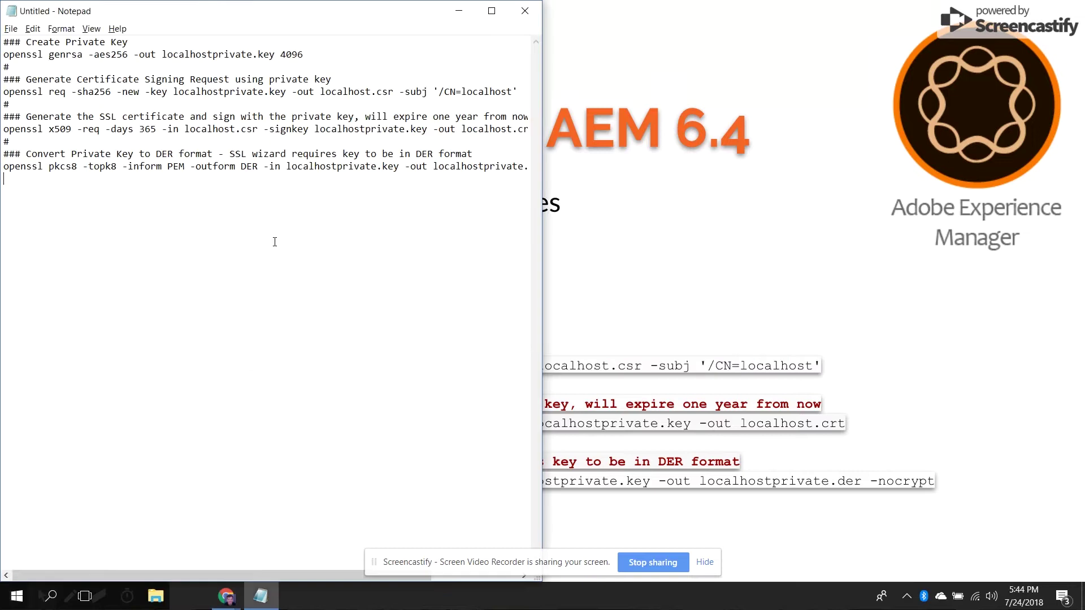
# - Clear the SSH terminal with 'clear' and place the Notepad caret at the genrsa line
pyautogui.hotkey('alt', 'Tab')
pyautogui.hotkey('alt', 'Tab')
pyautogui.hotkey('alt', 'Tab')
pyautogui.hotkey('alt', 'Tab')
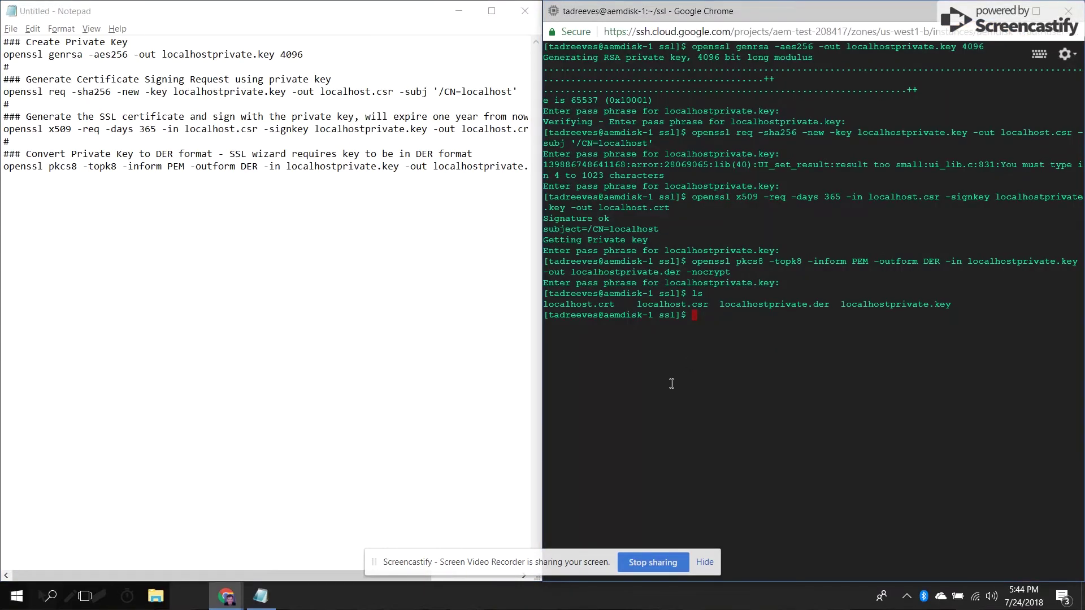
pyautogui.write('clear')
pyautogui.press('Return')
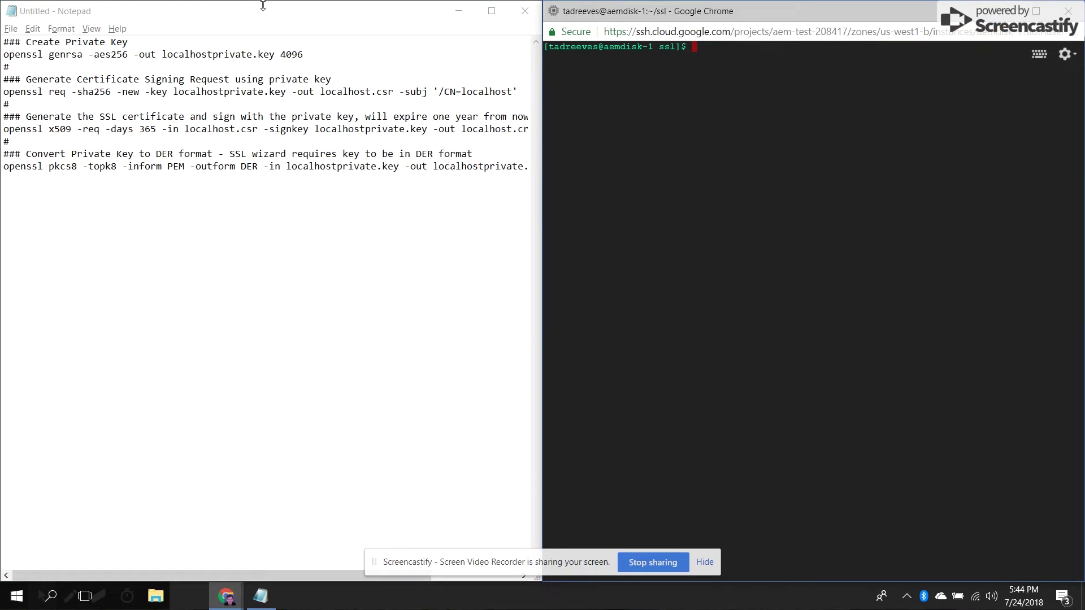
pyautogui.click(240, 55)
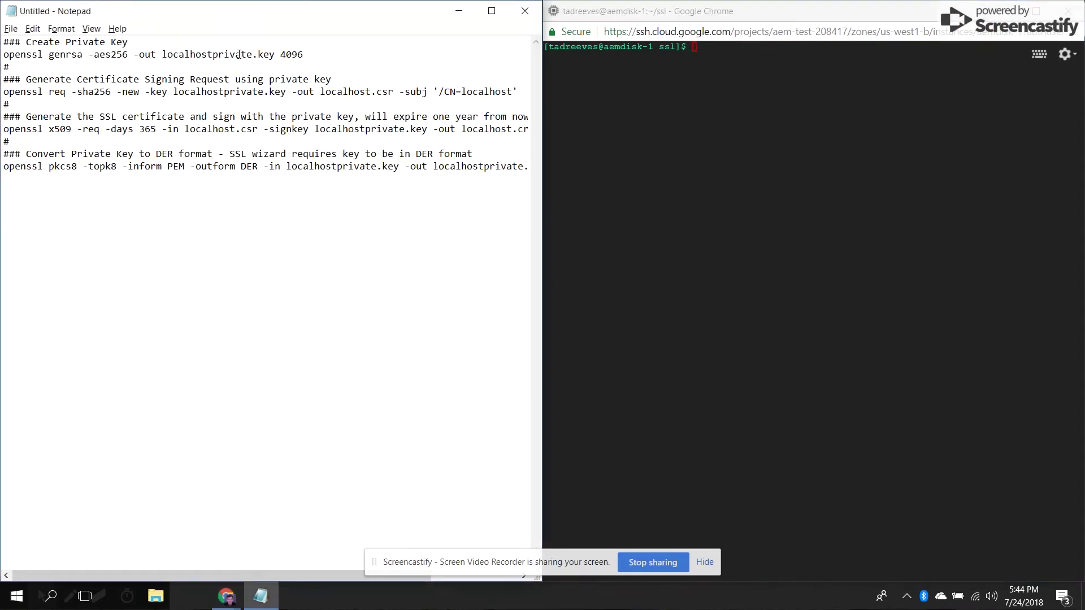
pyautogui.doubleClick(240, 55)
pyautogui.click(239, 55)
# - Run the genrsa command to create the pass-protected 4096-bit localhostprivate.key
pyautogui.hotkey('shift', 'End')
pyautogui.hotkey('ctrl', 'c')
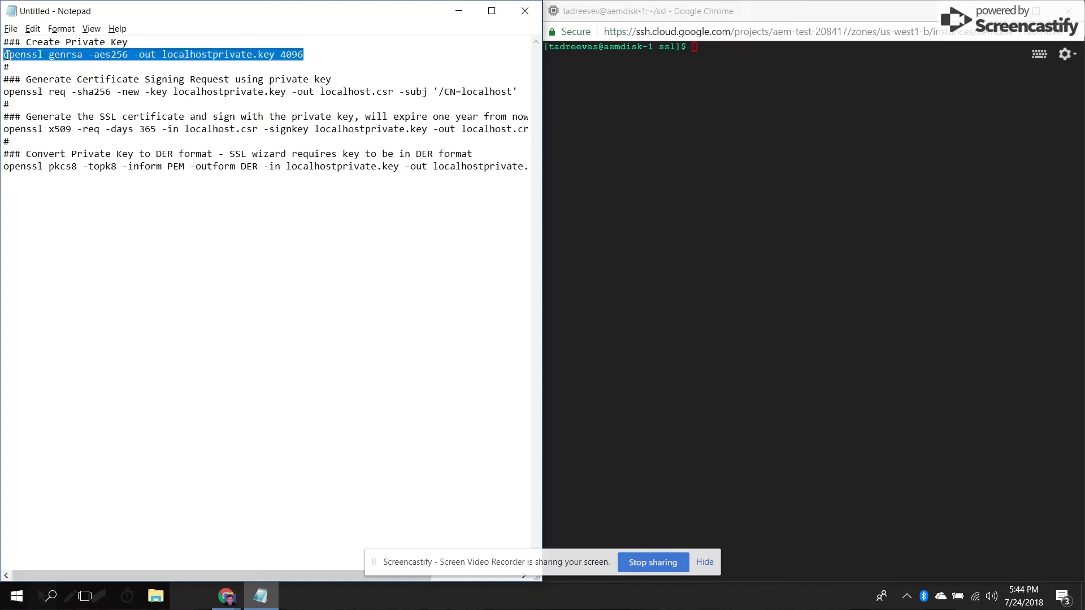
pyautogui.click(607, 176)
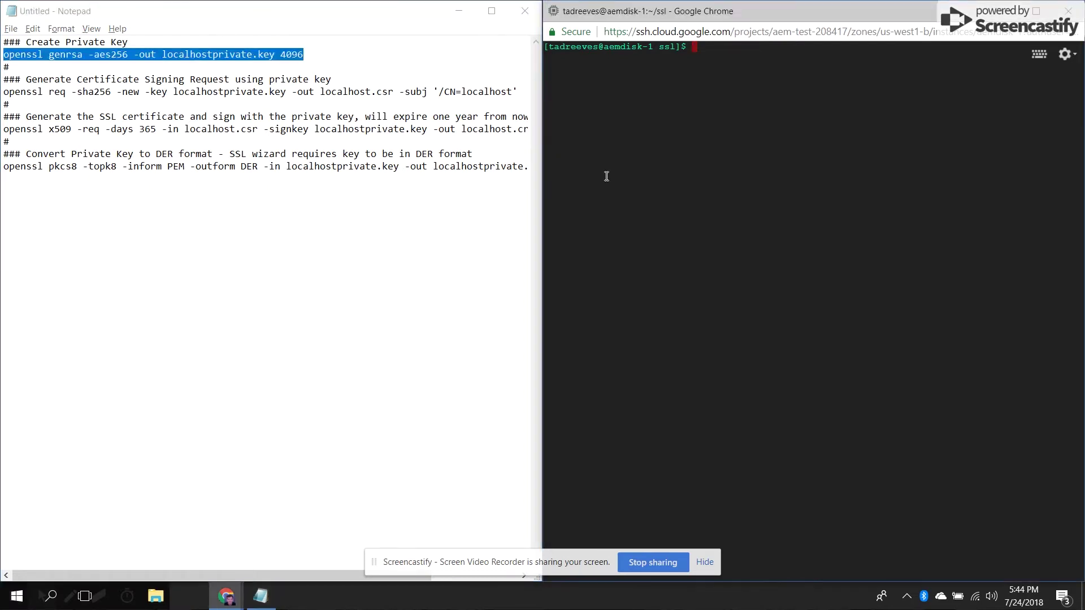
pyautogui.hotkey('ctrl', 'v')
pyautogui.press('Return')
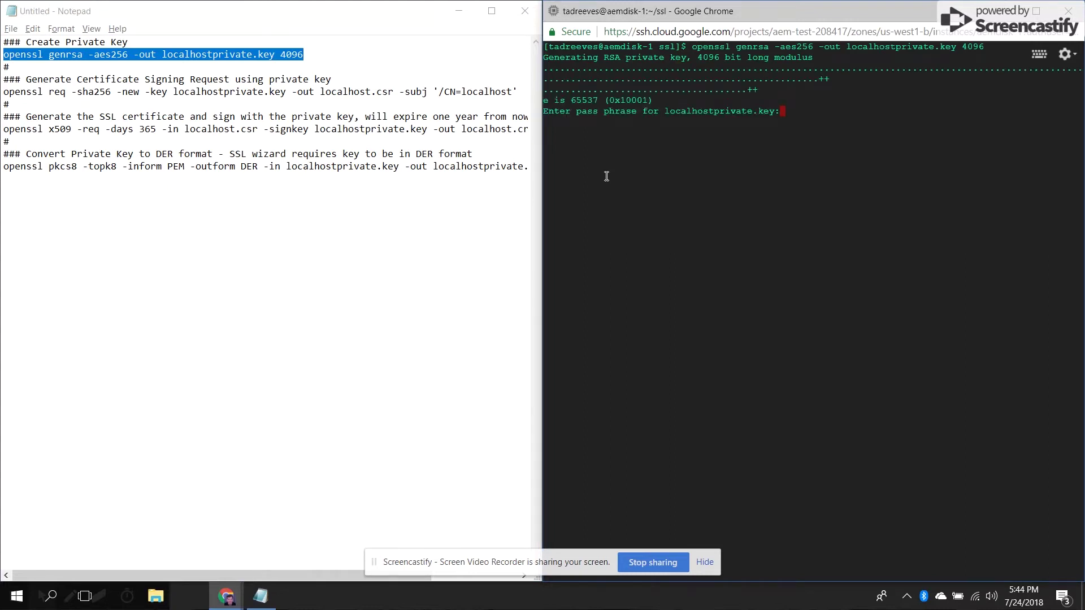
pyautogui.press('Return')
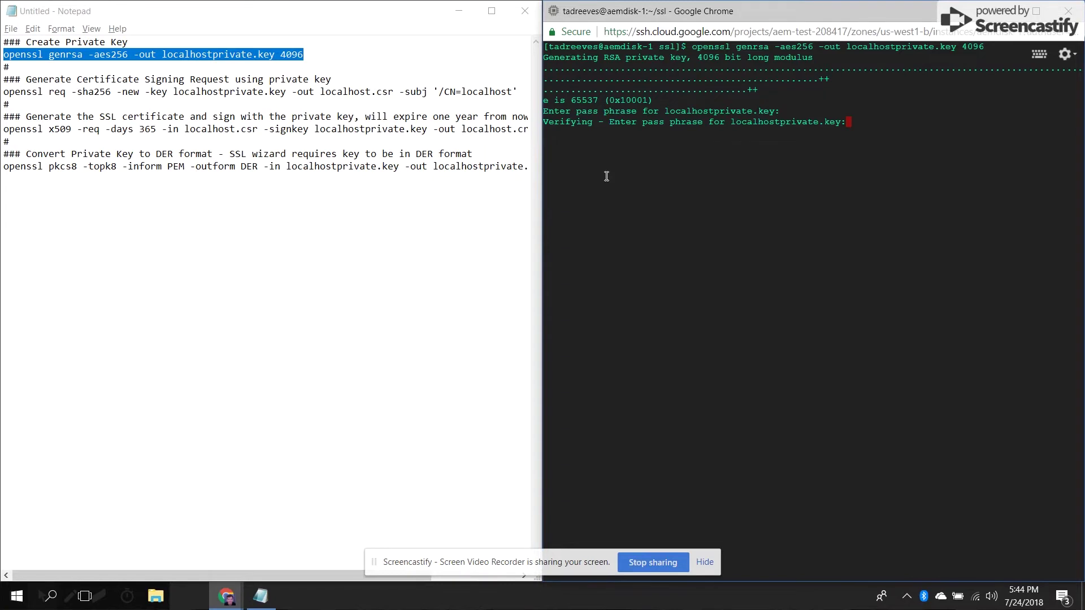
pyautogui.press('Return')
# - Run the openssl req command to create localhost.csr for CN=localhost
pyautogui.click(5, 90)
pyautogui.hotkey('shift', 'Down')
pyautogui.hotkey('ctrl', 'c')
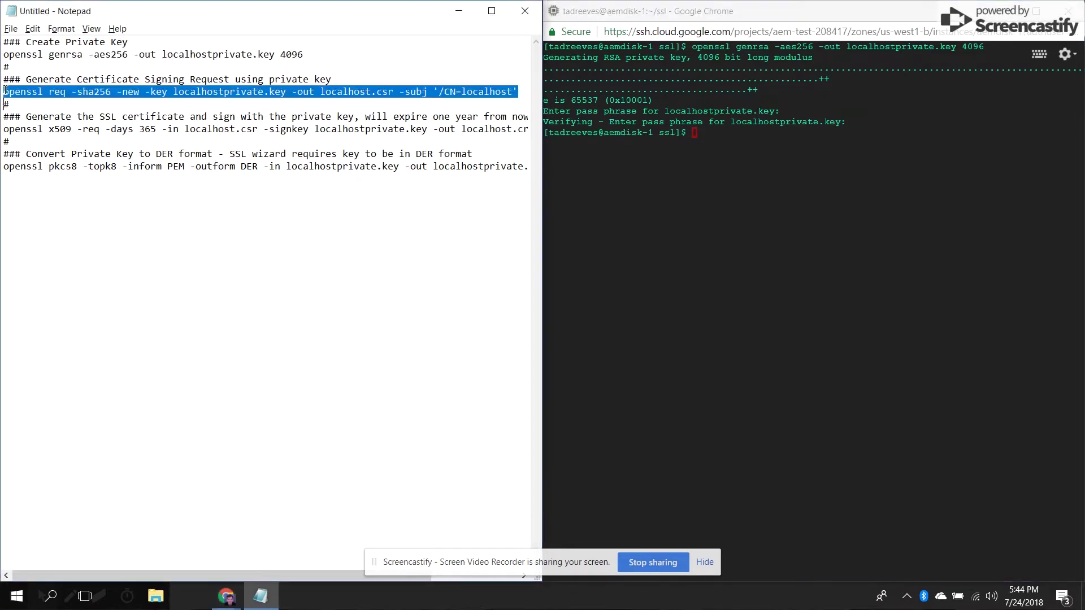
pyautogui.click(658, 244)
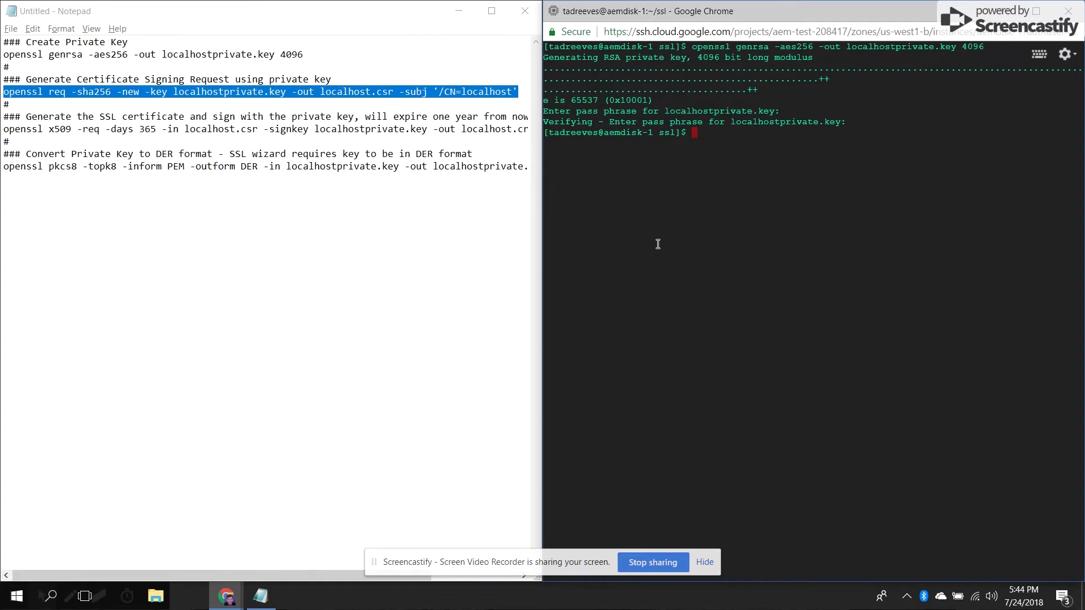
pyautogui.hotkey('ctrl', 'v')
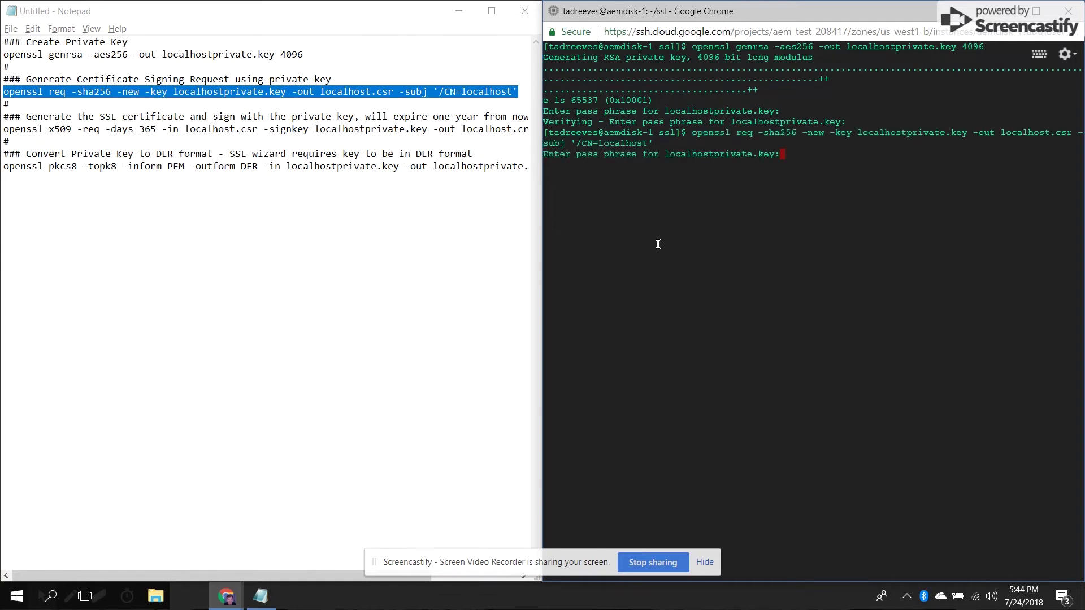
pyautogui.press('Return')
pyautogui.click(66, 128)
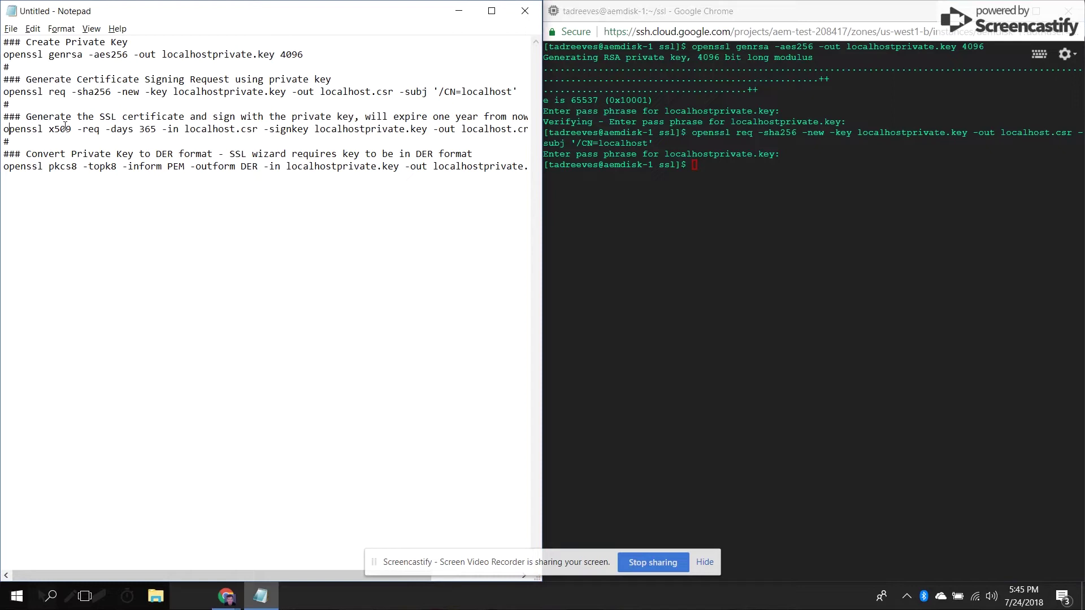
# - Run the x509 command to sign the one-year certificate localhost.crt
pyautogui.hotkey('shift', 'Down')
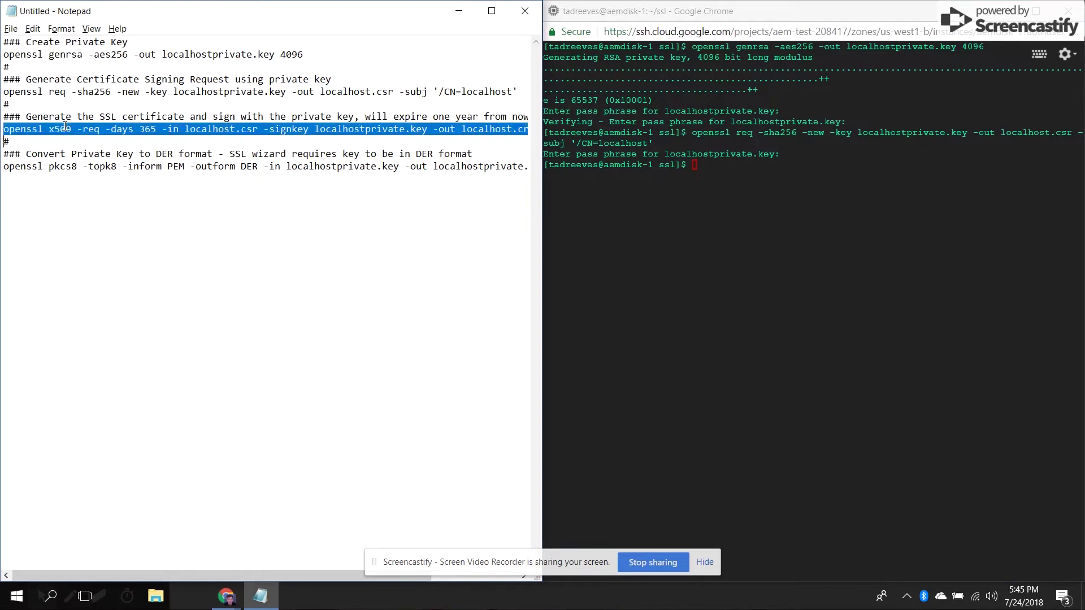
pyautogui.click(679, 254)
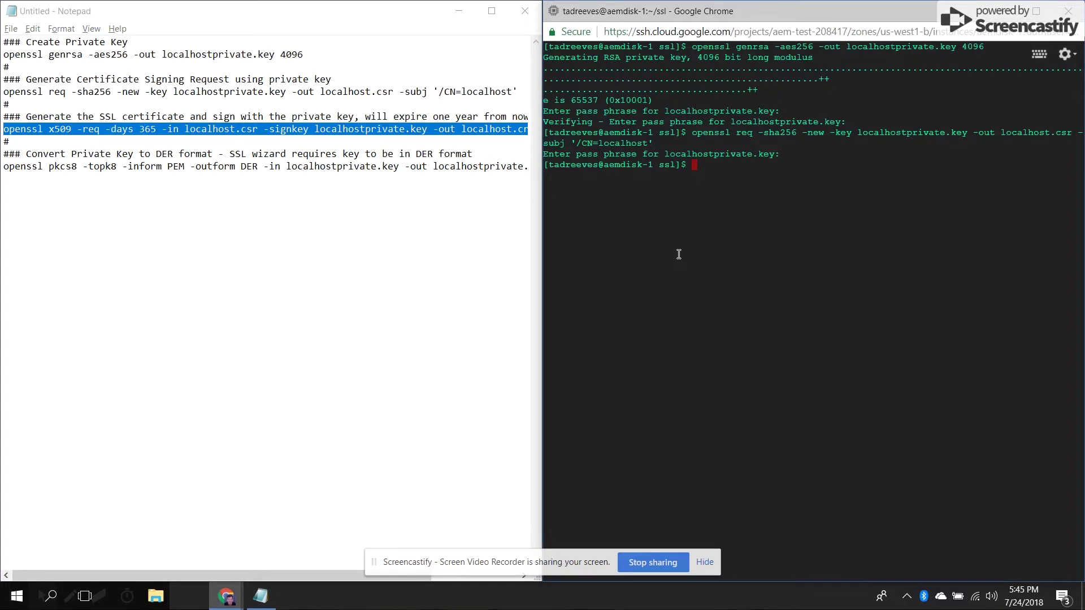
pyautogui.write('openssl x509 -req -days 365 -in localhost.csr -signkey localhostprivate.key -out localhost.crt')
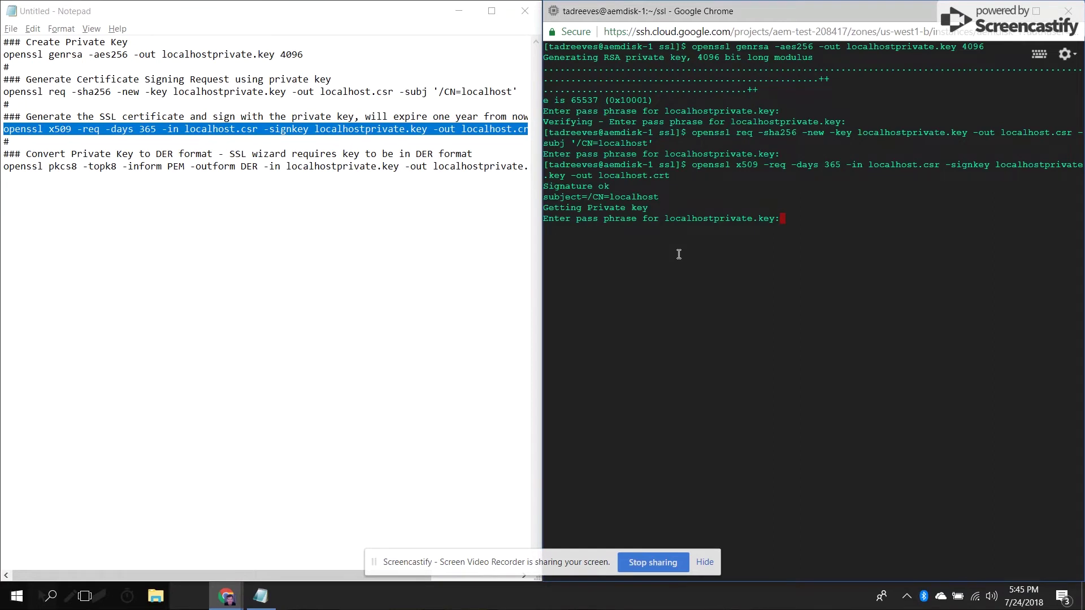
pyautogui.press('Return')
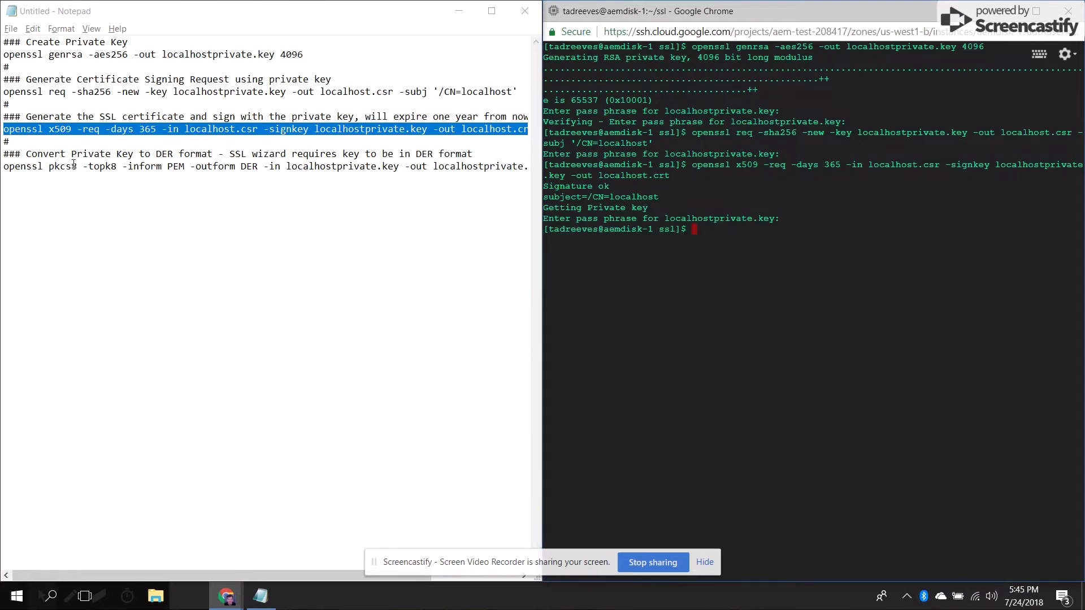
# - Convert the key to localhostprivate.der with pkcs8, then list the ssl folder with ls -lathr
pyautogui.click(73, 163)
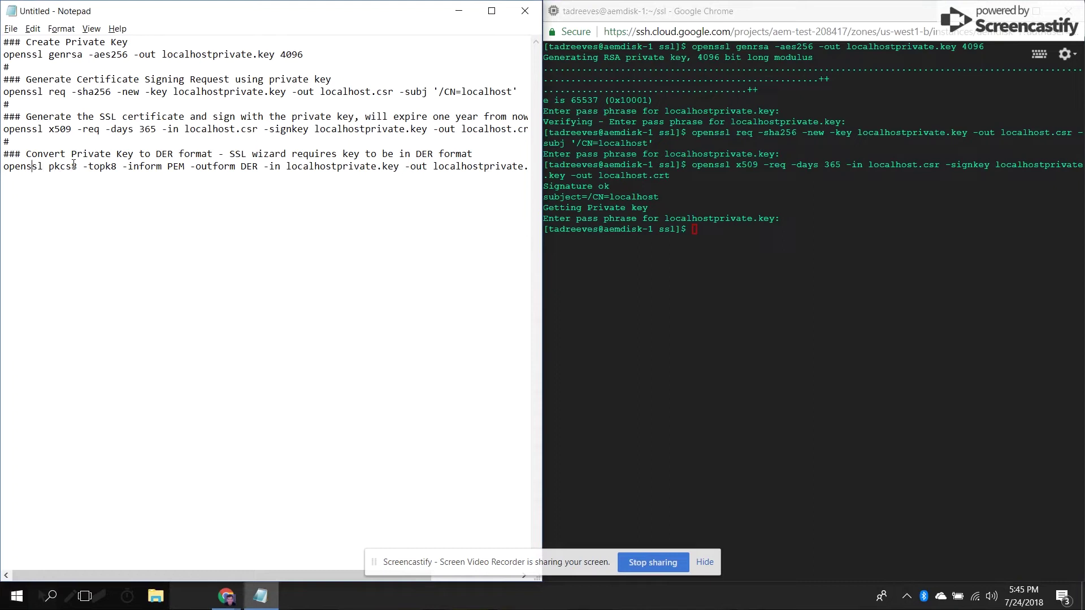
pyautogui.press('Home')
pyautogui.hotkey('shift', 'Down')
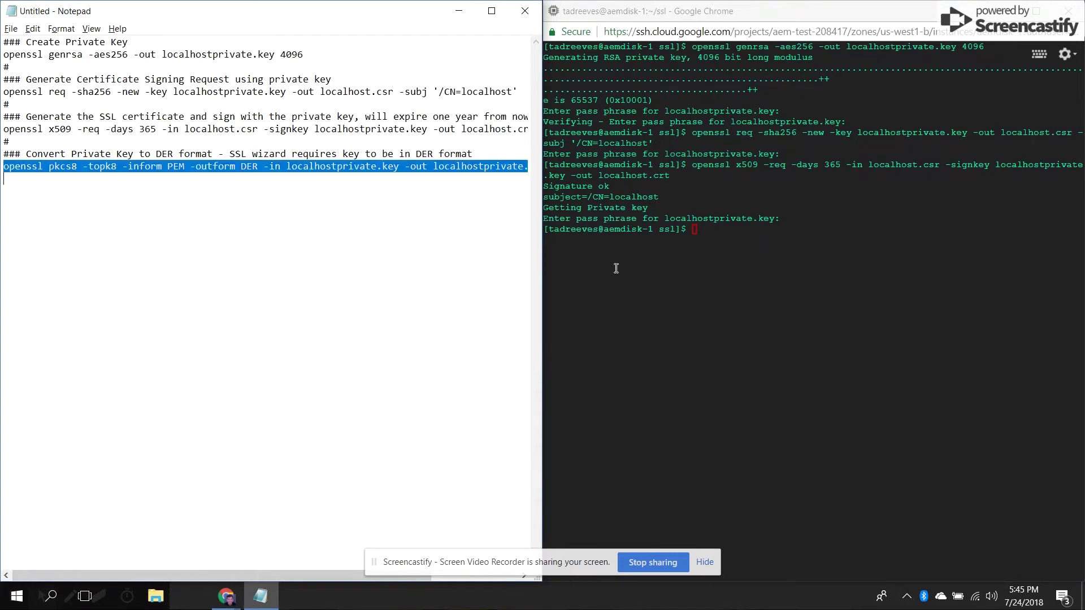
pyautogui.click(655, 323)
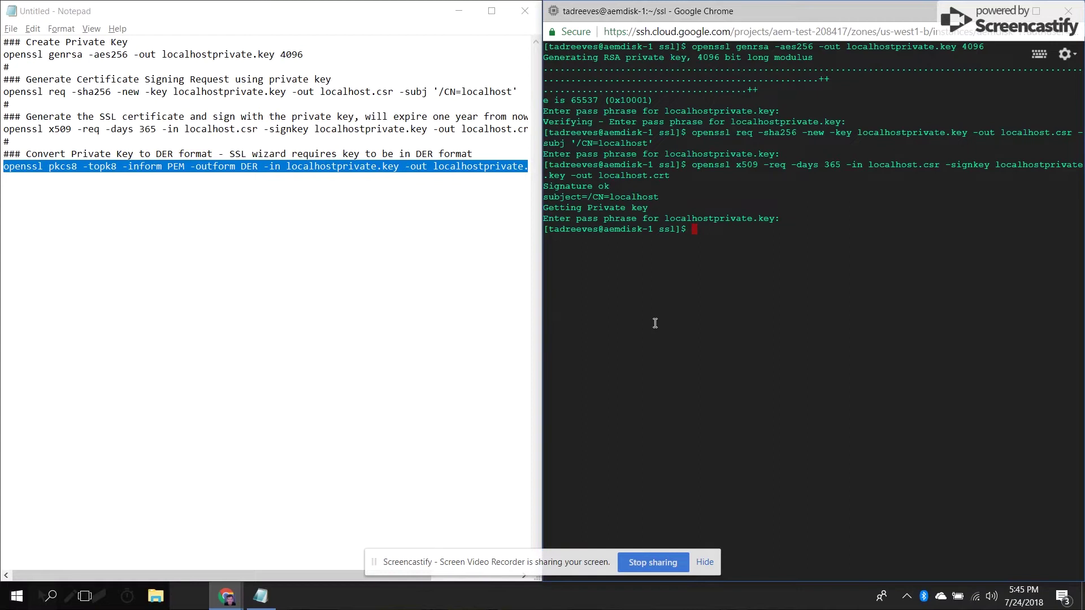
pyautogui.write('openssl pkcs8 -topk8 -inform PEM -outform DER -in localhostprivate.key -out localhostprivate.der -nocrypt')
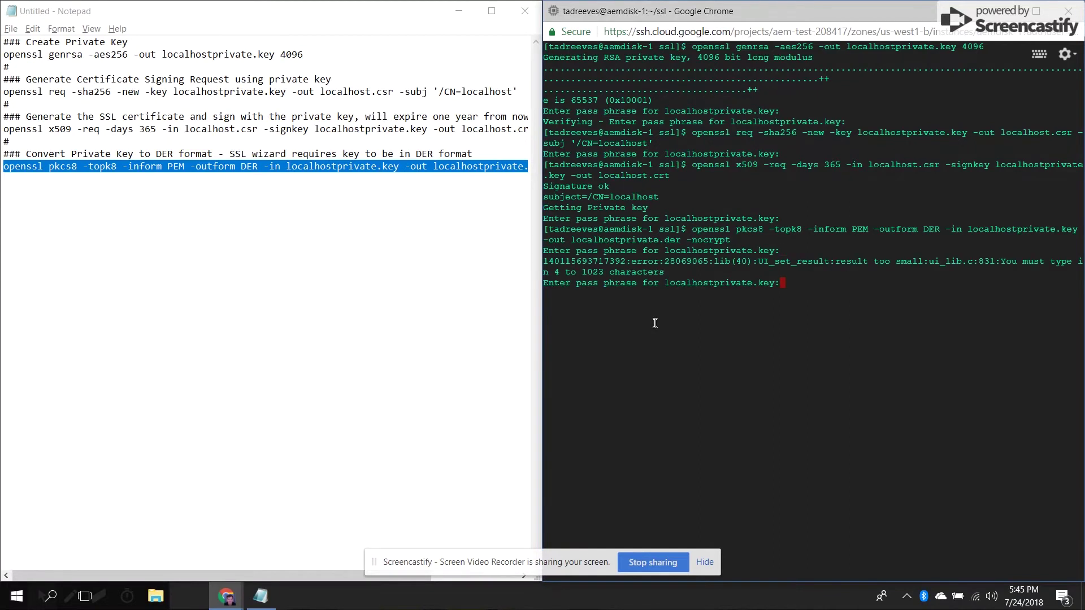
pyautogui.press('Return')
pyautogui.write('ls -lathr')
pyautogui.press('Return')
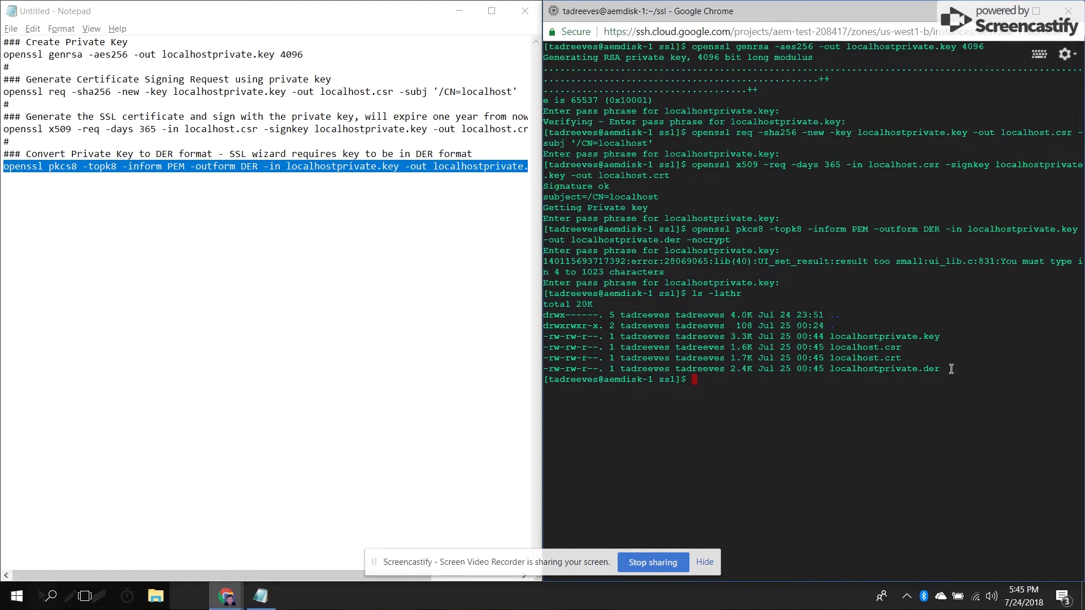
# - Advance the presentation to slide 5 on keystore and truststore passwords
pyautogui.hotkey('alt', 'Tab')
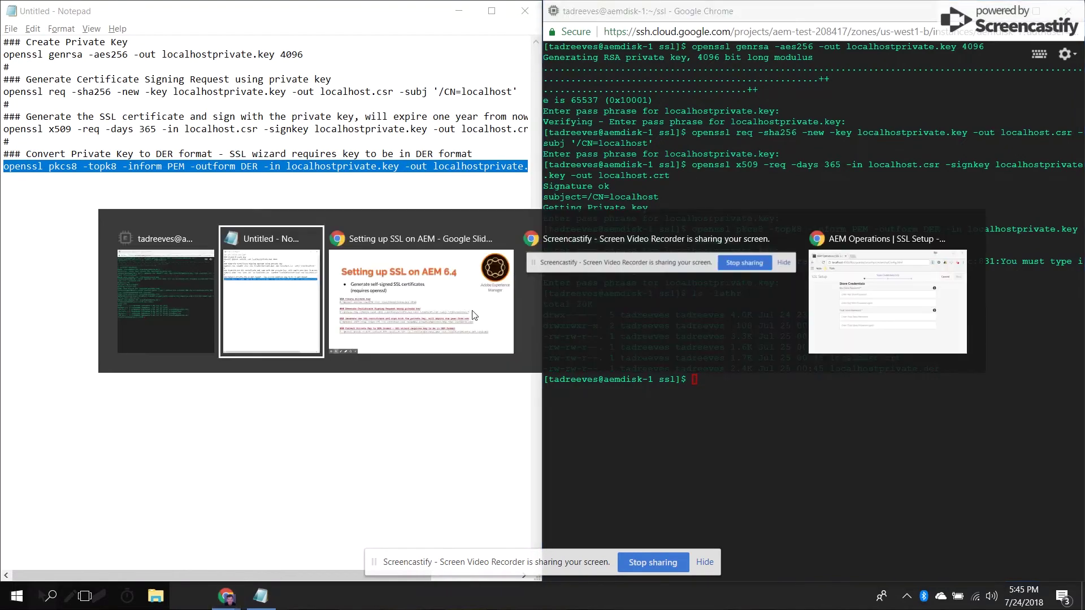
pyautogui.hotkey('alt', 'Tab')
pyautogui.press('Right')
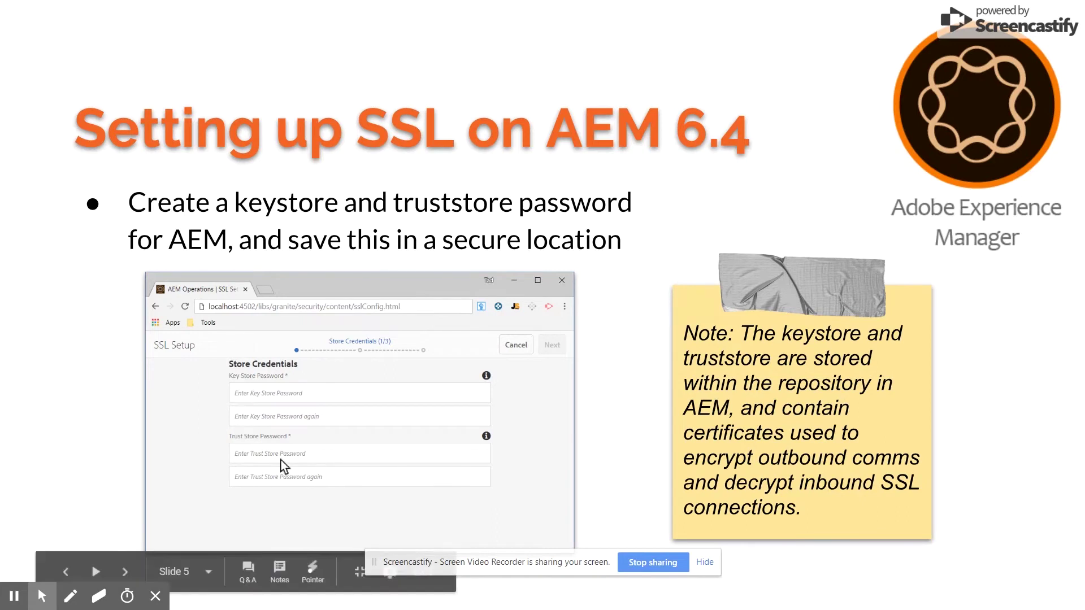
pyautogui.hotkey('alt', 'Tab')
pyautogui.hotkey('alt', 'Tab')
pyautogui.hotkey('alt', 'Tab')
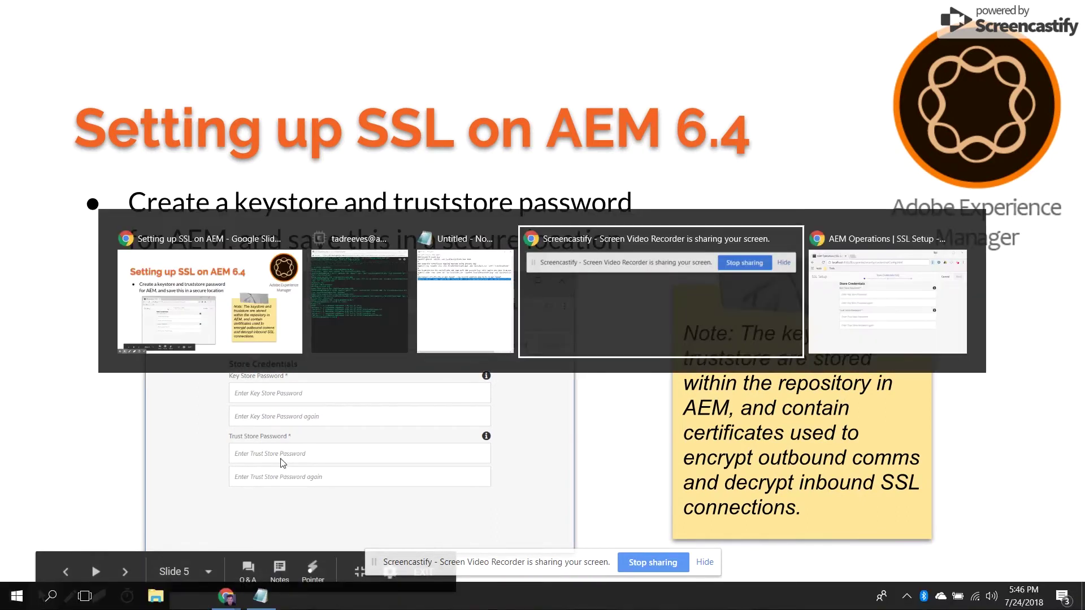
pyautogui.hotkey('alt', 'Tab')
pyautogui.hotkey('alt', 'Tab')
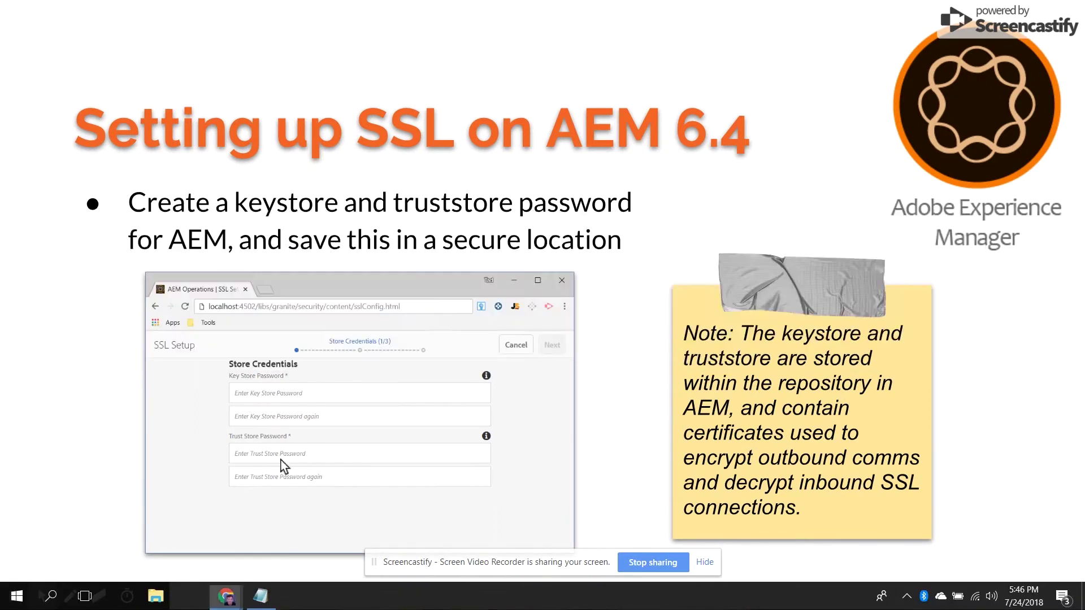
# - Enter and confirm the key store password in the SSL Setup wizard
pyautogui.hotkey('alt', 'Tab')
pyautogui.hotkey('alt', 'Tab')
pyautogui.hotkey('alt', 'Tab')
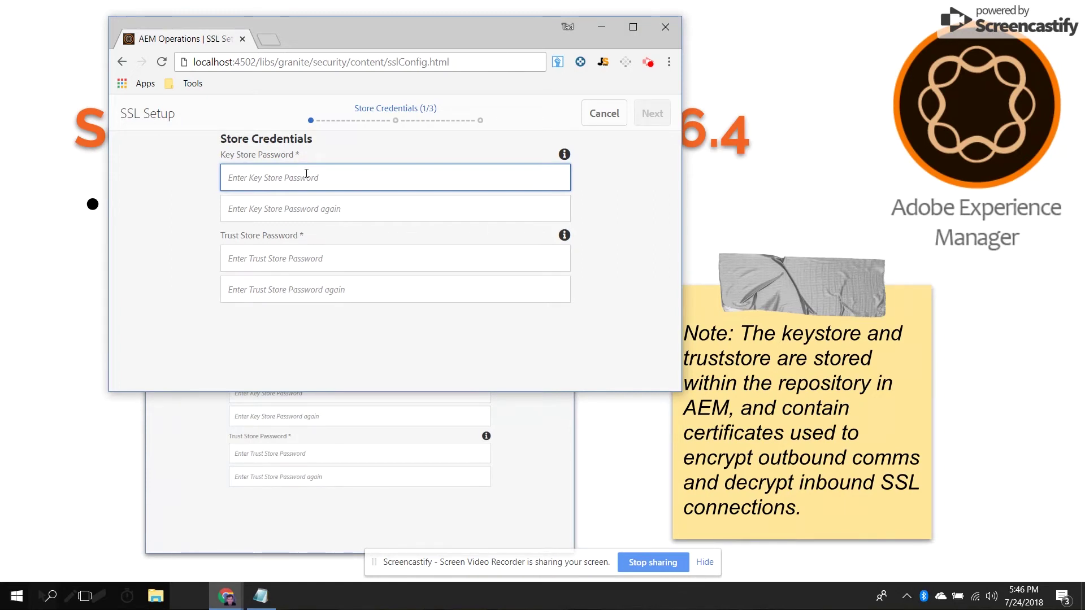
pyautogui.write('password1')
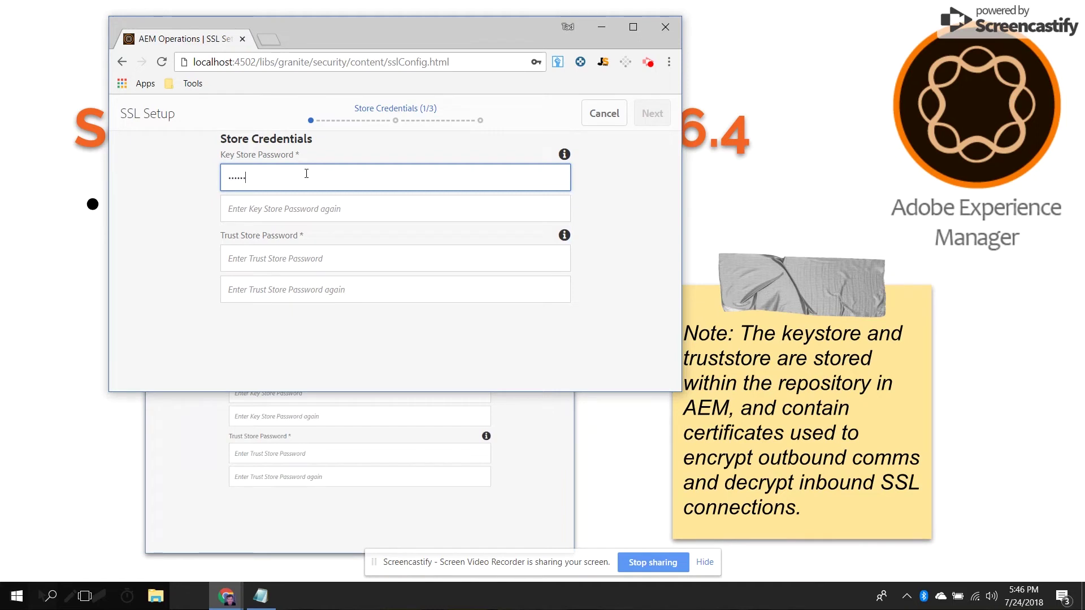
pyautogui.press('Tab')
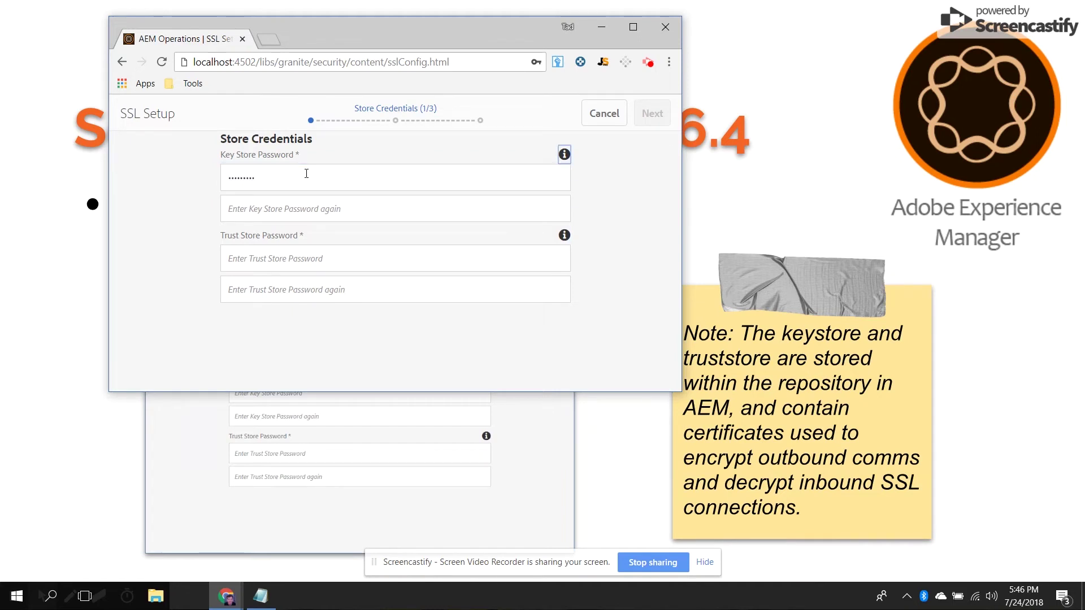
pyautogui.click(301, 207)
pyautogui.write('password1')
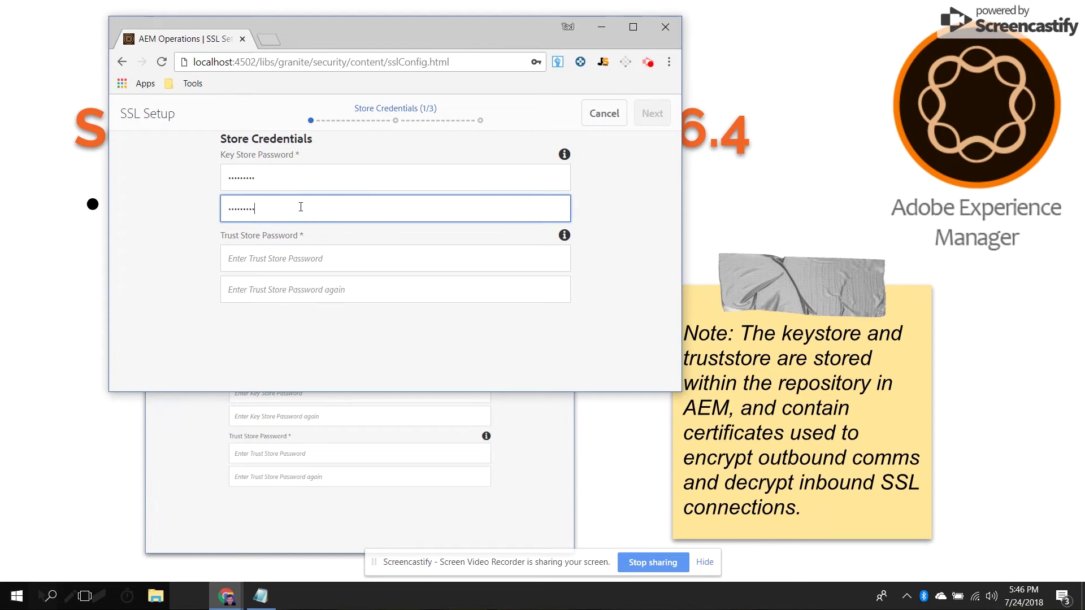
# - Enter and confirm the trust store password, then proceed to the Key & Certificate step
pyautogui.click(299, 251)
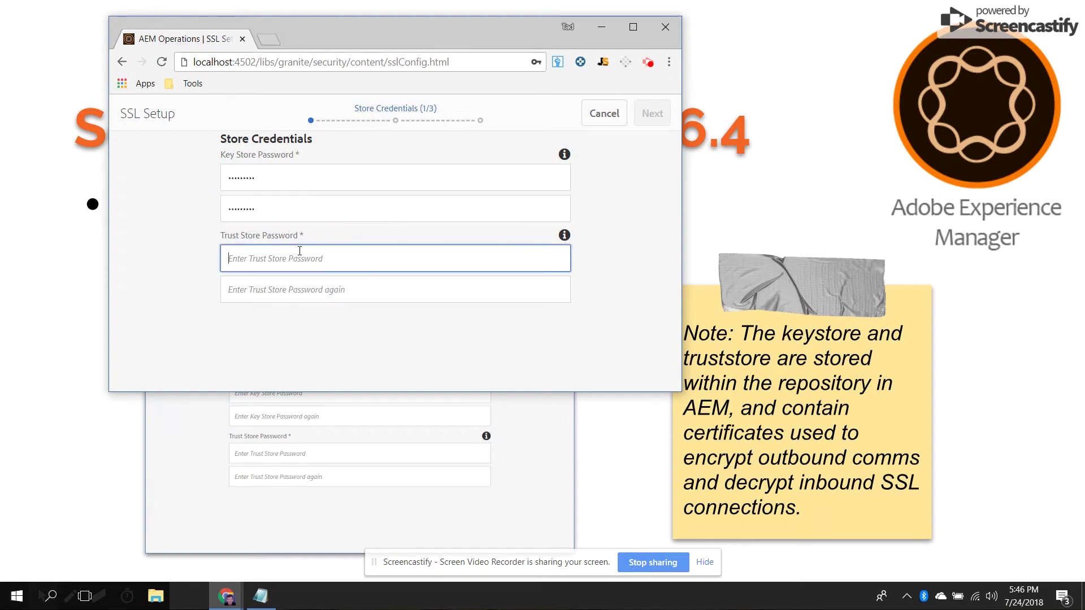
pyautogui.write('password1')
pyautogui.press('Tab')
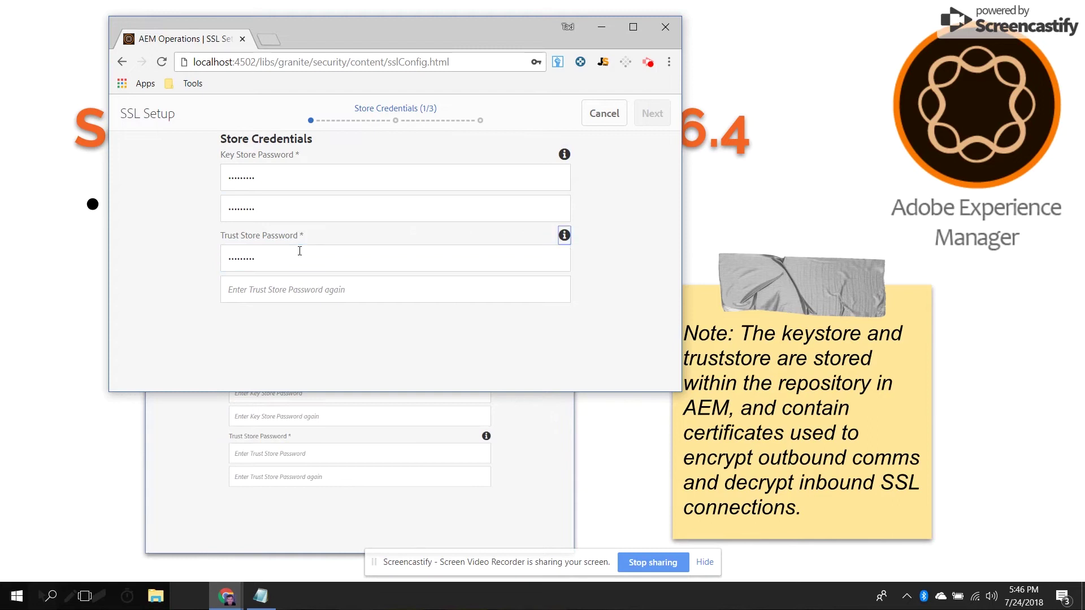
pyautogui.click(295, 295)
pyautogui.write('passwo')
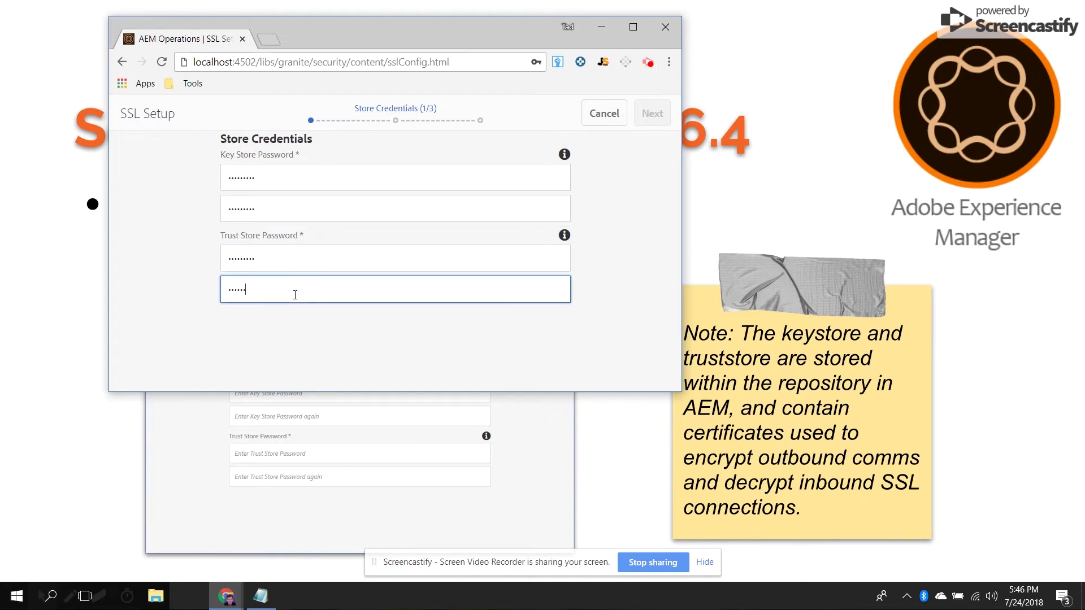
pyautogui.write('rd1')
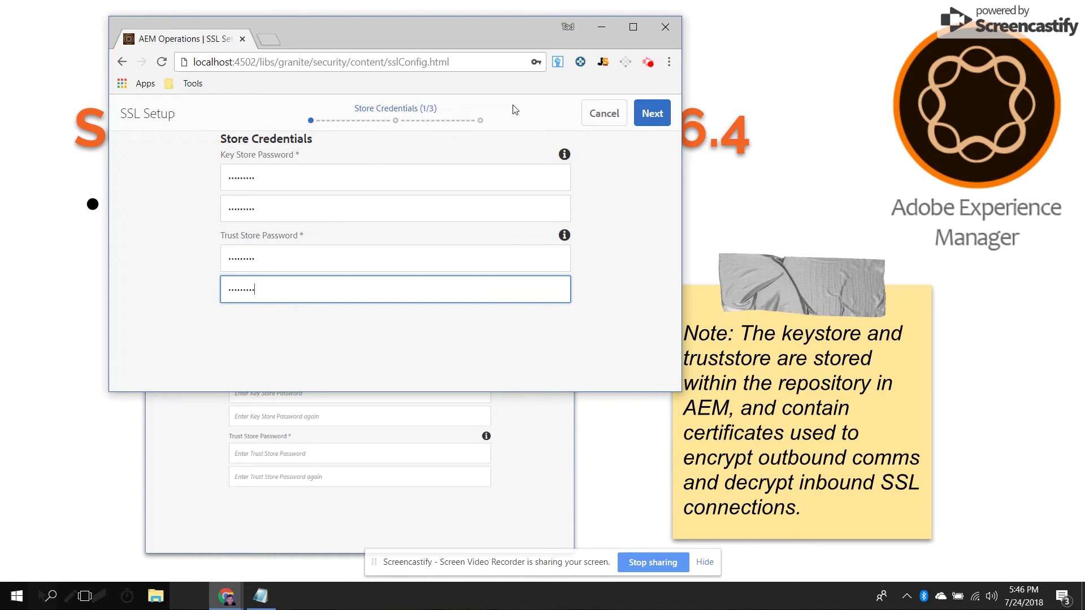
pyautogui.click(652, 113)
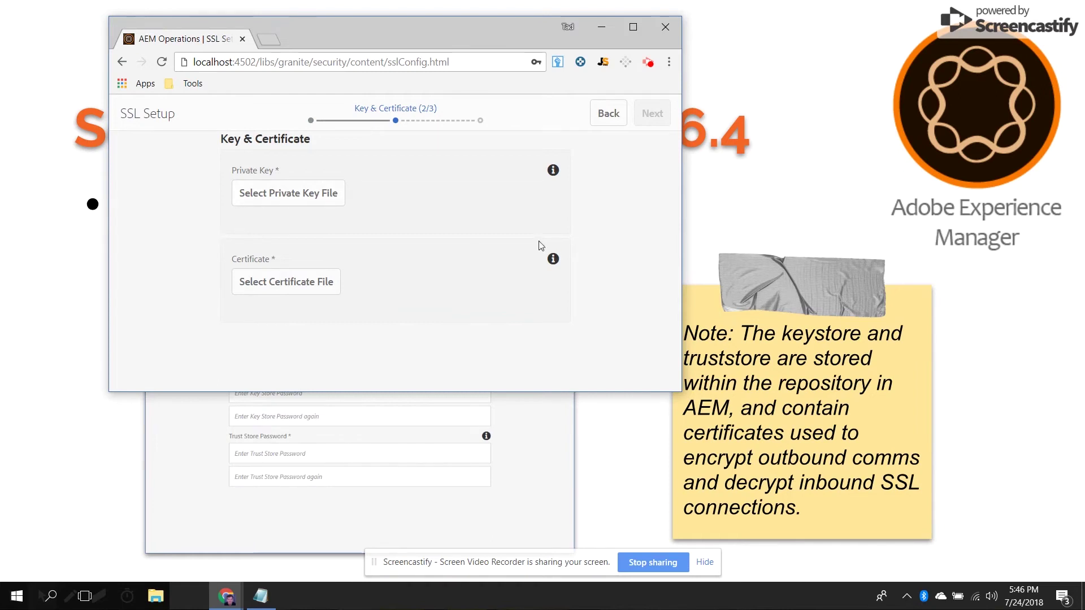
pyautogui.click(820, 220)
# - Go back to the 'Setting up SSL on AEM 6.4' slide, then return to the SSL wizard
pyautogui.click(819, 221)
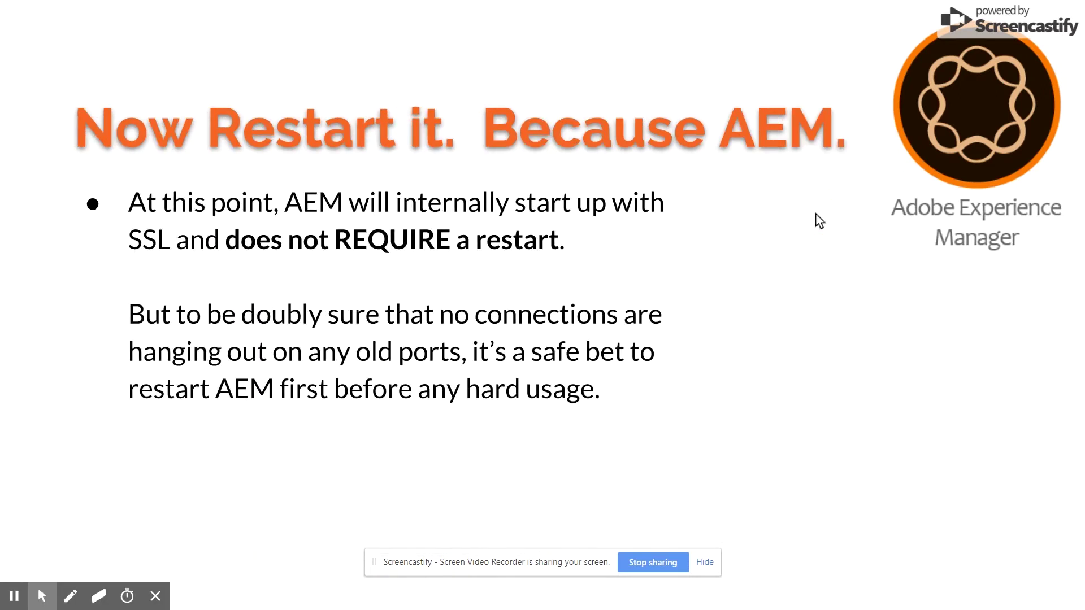
pyautogui.press('Left')
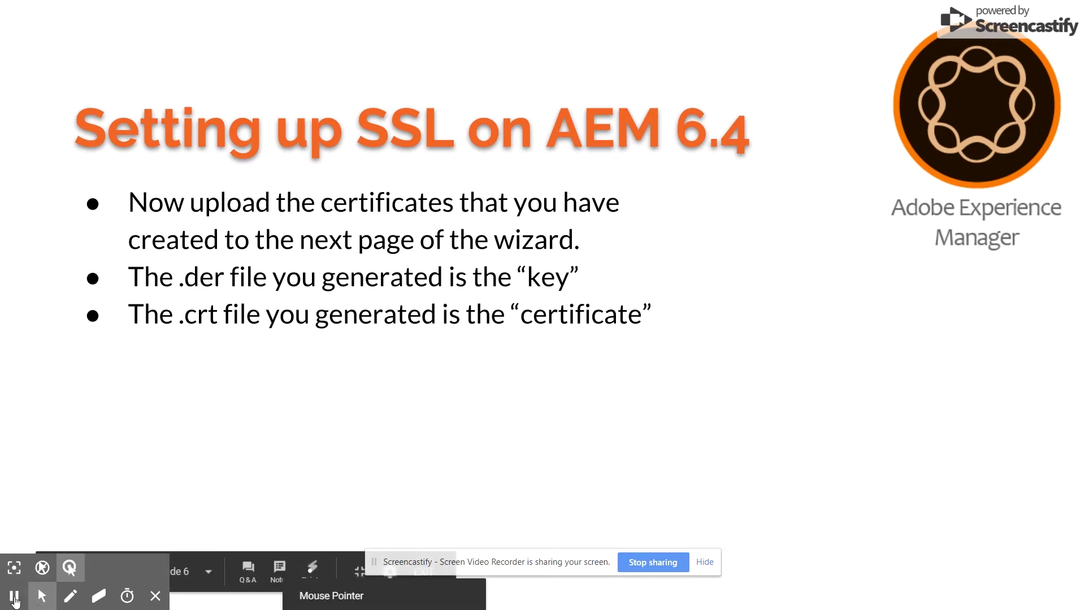
pyautogui.click(16, 596)
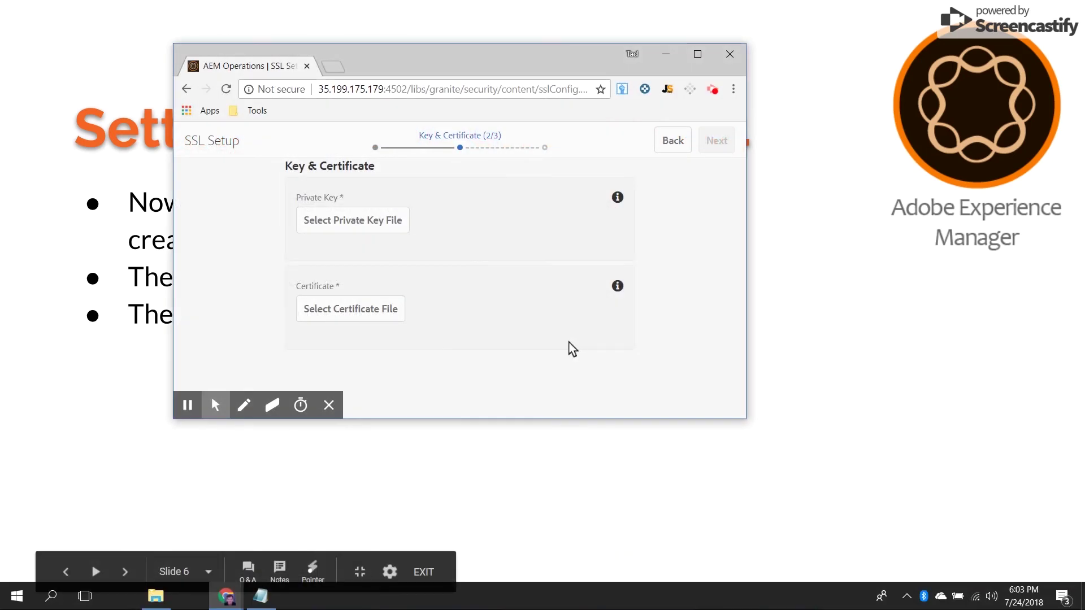
# - Attach localhostprivate.der from the ssl folder as the private key file
pyautogui.click(363, 229)
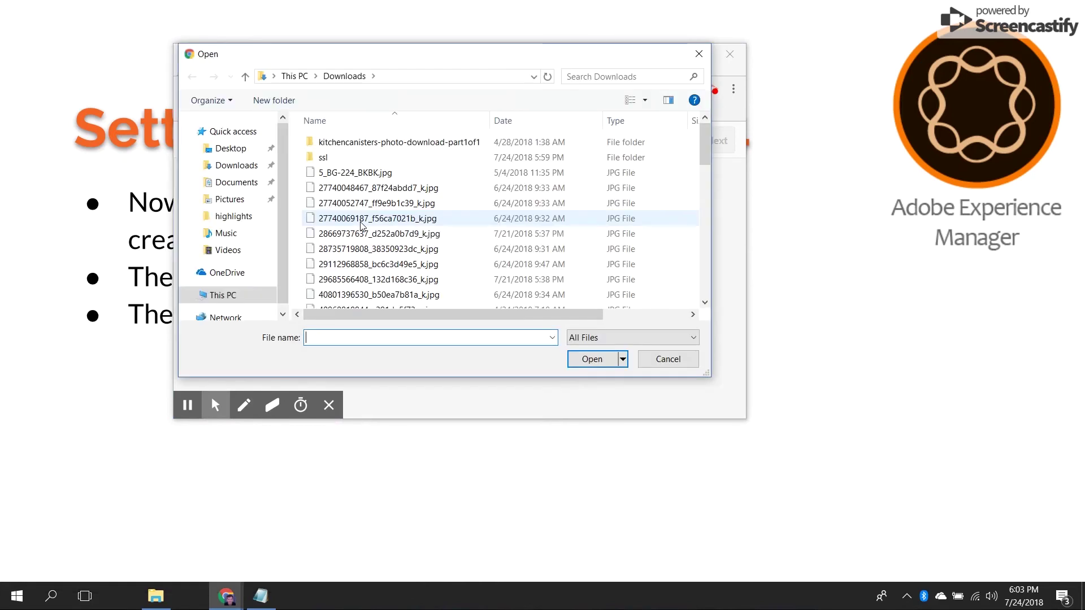
pyautogui.doubleClick(322, 160)
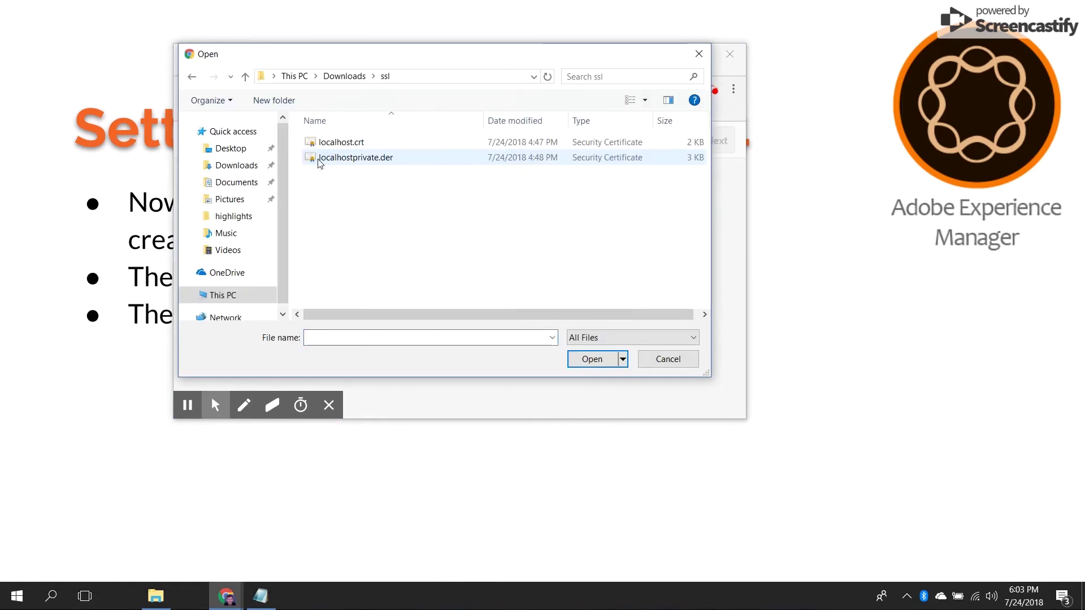
pyautogui.click(338, 157)
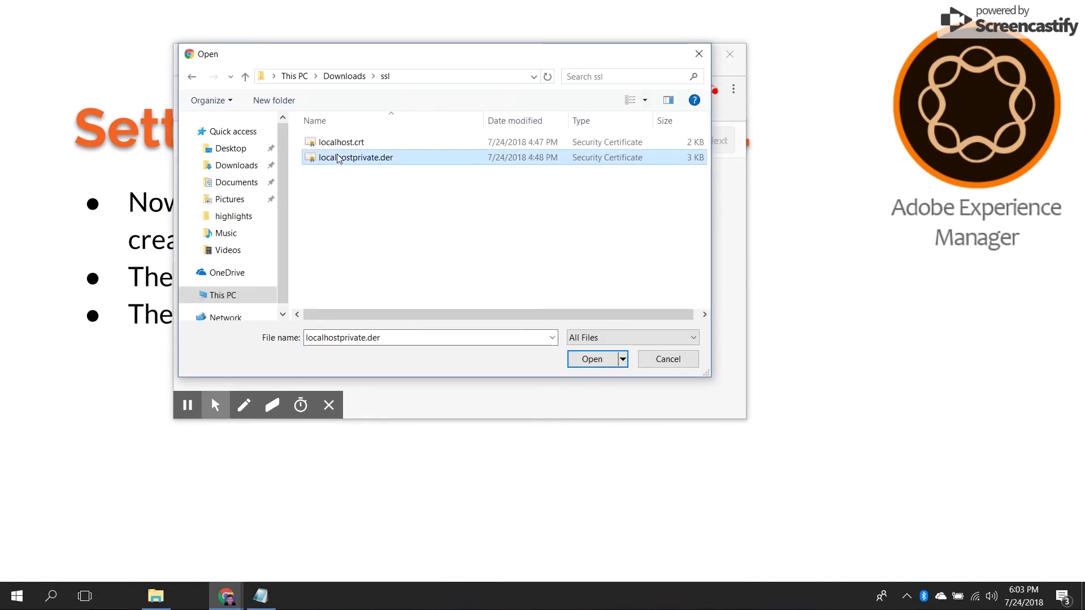
pyautogui.click(604, 360)
# - Attach localhost.crt as the certificate file
pyautogui.click(324, 314)
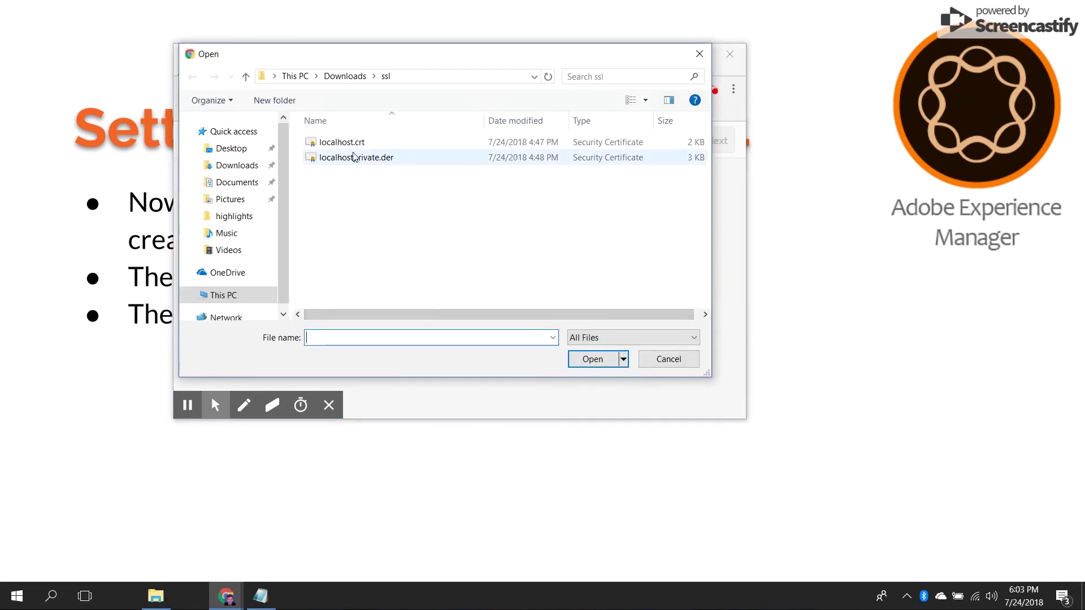
pyautogui.click(353, 148)
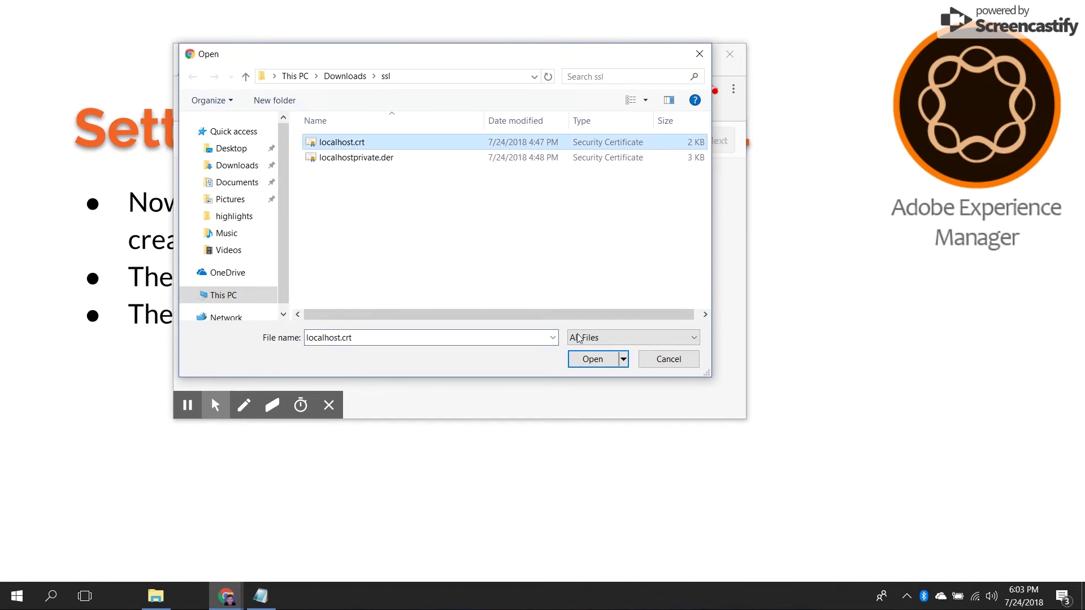
pyautogui.click(589, 361)
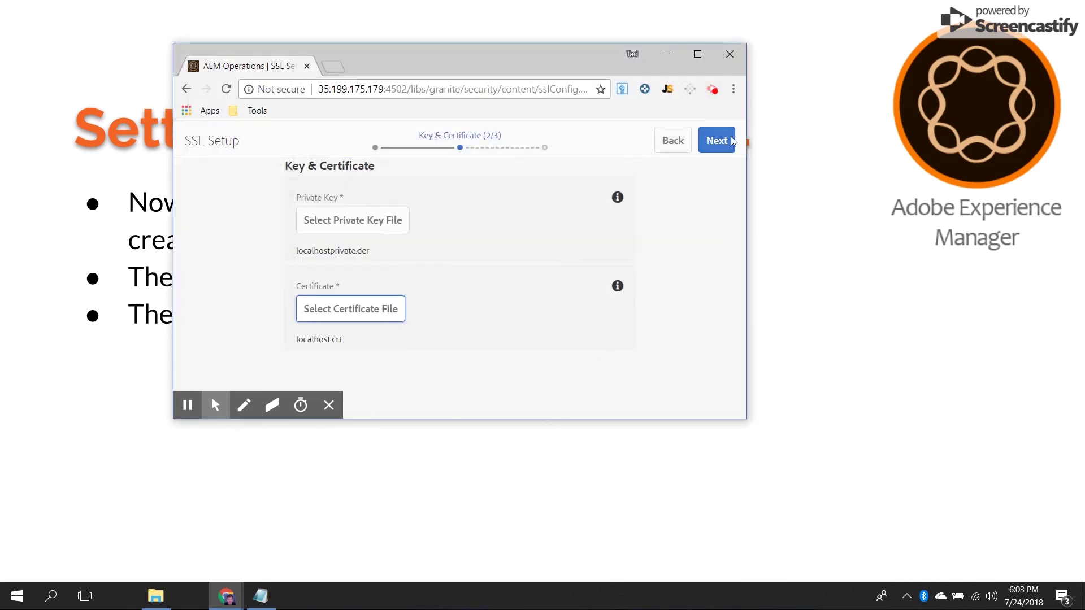
# - On the SSL Connector step, set the HTTPS hostname to localhost, matching CN=localhost
pyautogui.click(710, 153)
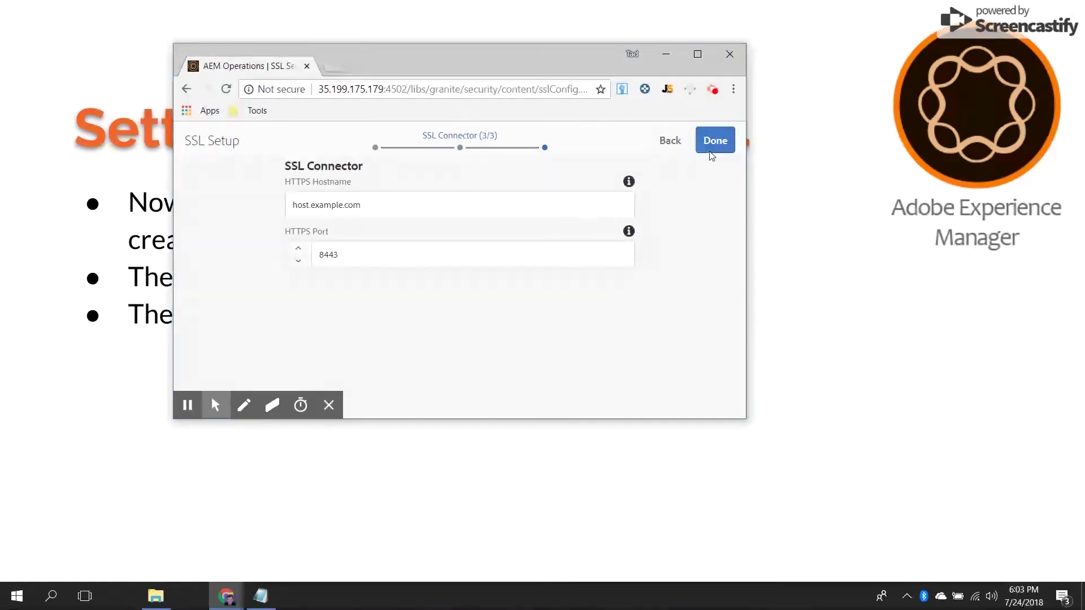
pyautogui.click(484, 208)
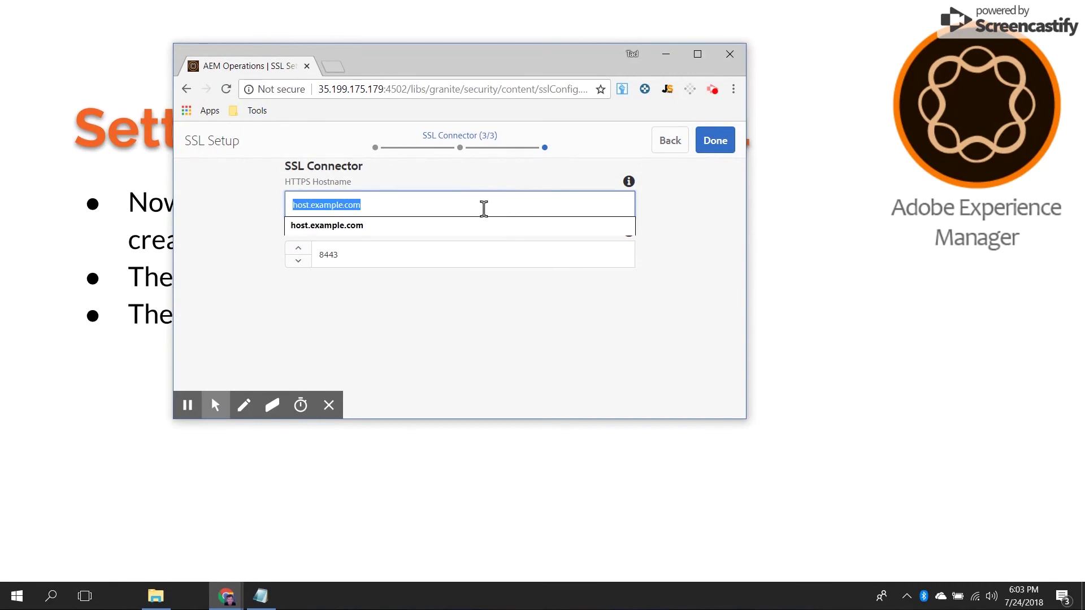
pyautogui.hotkey('alt', 'Tab')
pyautogui.hotkey('alt', 'Tab')
pyautogui.hotkey('alt', 'Tab')
pyautogui.hotkey('alt', 'Tab')
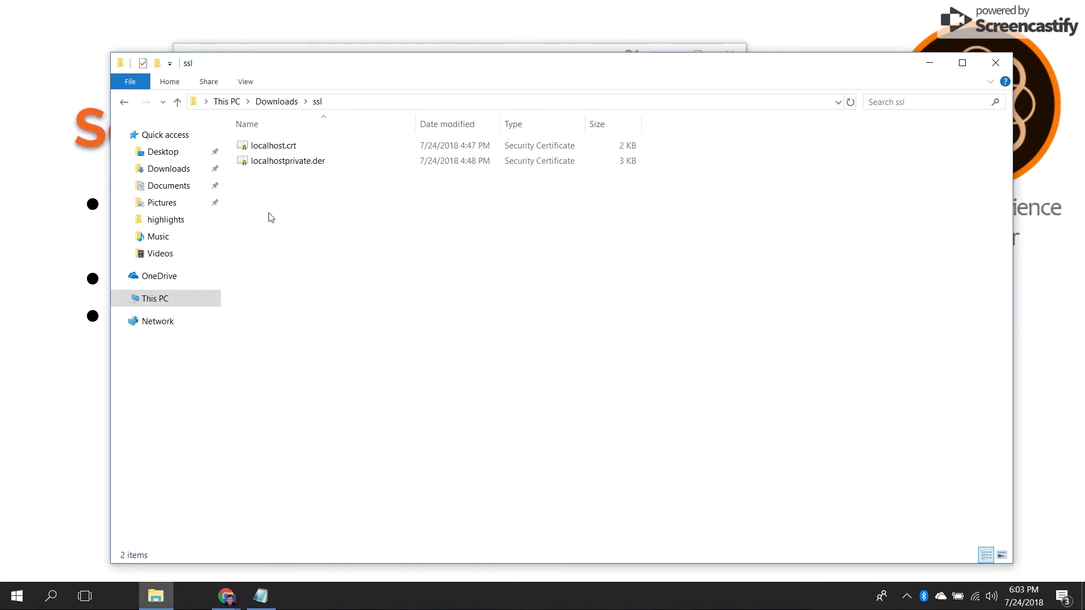
pyautogui.hotkey('alt', 'Tab')
pyautogui.hotkey('alt', 'Tab')
pyautogui.hotkey('alt', 'Tab')
pyautogui.hotkey('alt', 'Tab')
pyautogui.hotkey('alt', 'Tab')
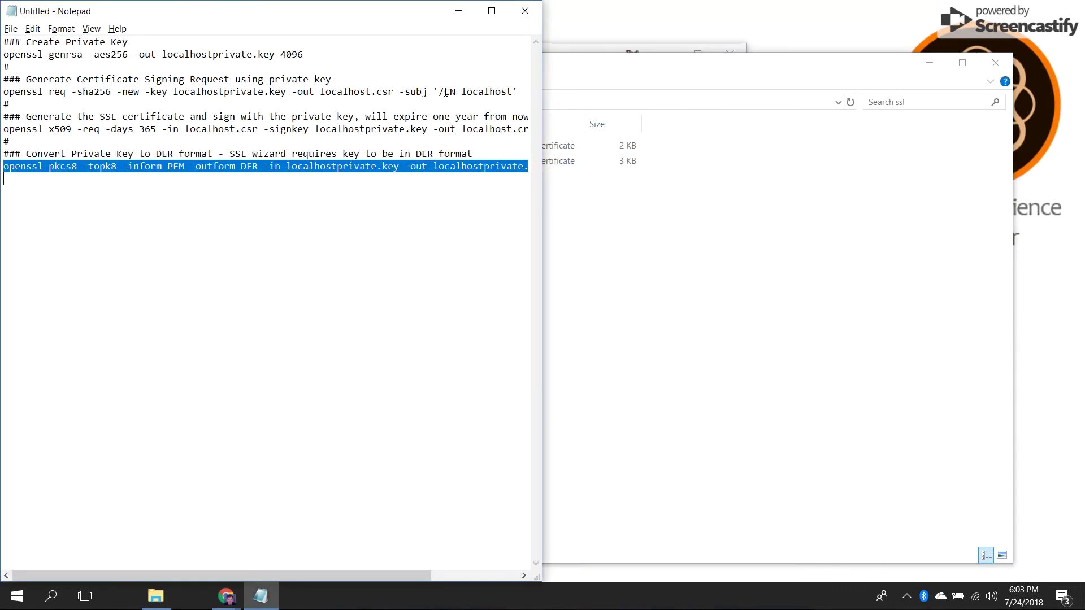
pyautogui.moveTo(444, 92); pyautogui.dragTo(512, 94)
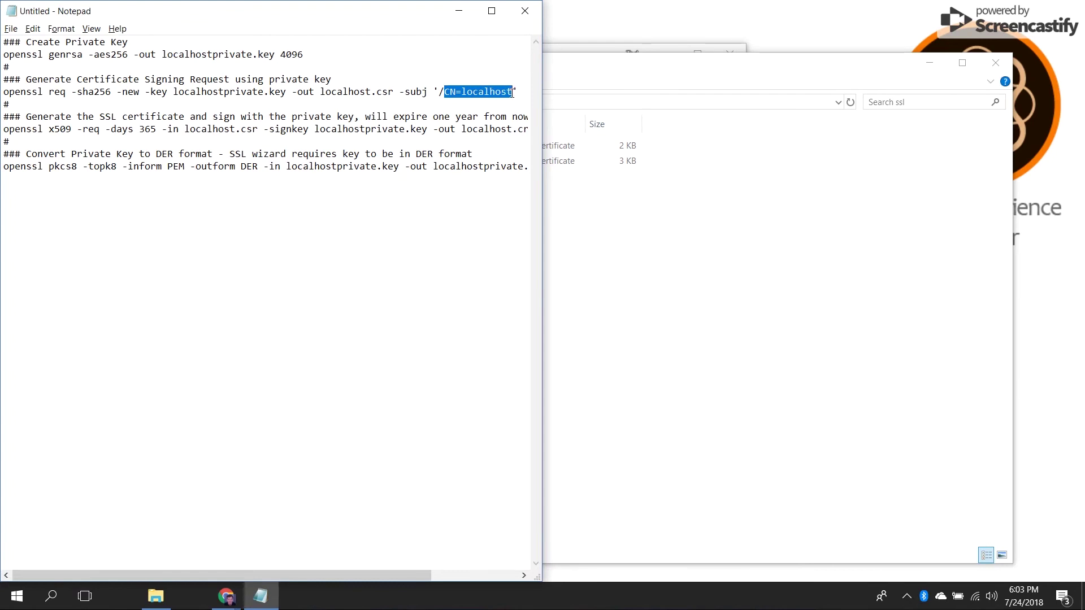
pyautogui.hotkey('alt', 'Tab')
pyautogui.hotkey('alt', 'Tab')
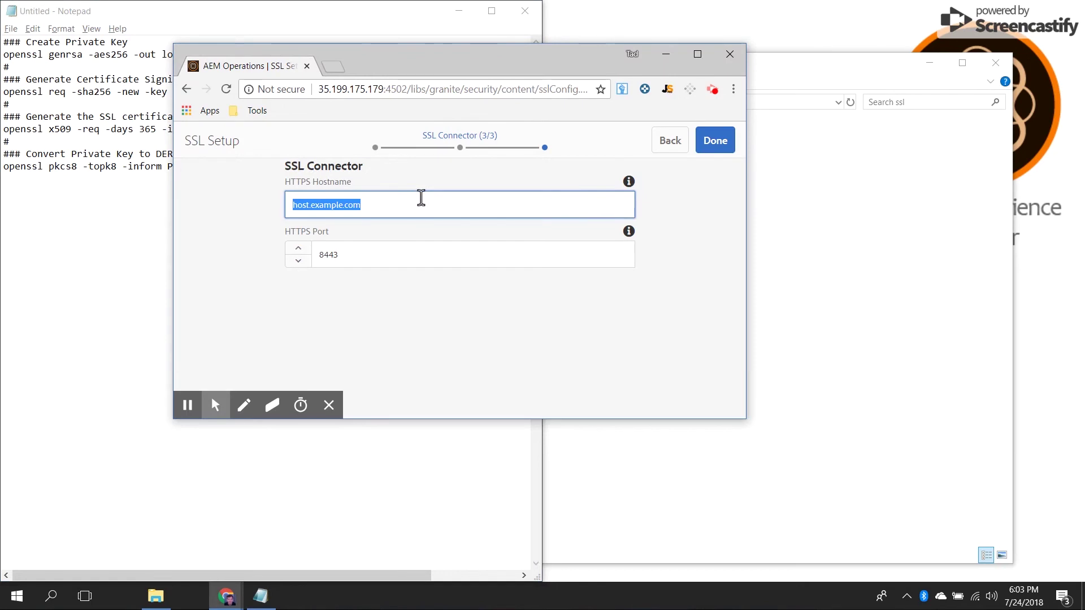
pyautogui.press('BackSpace')
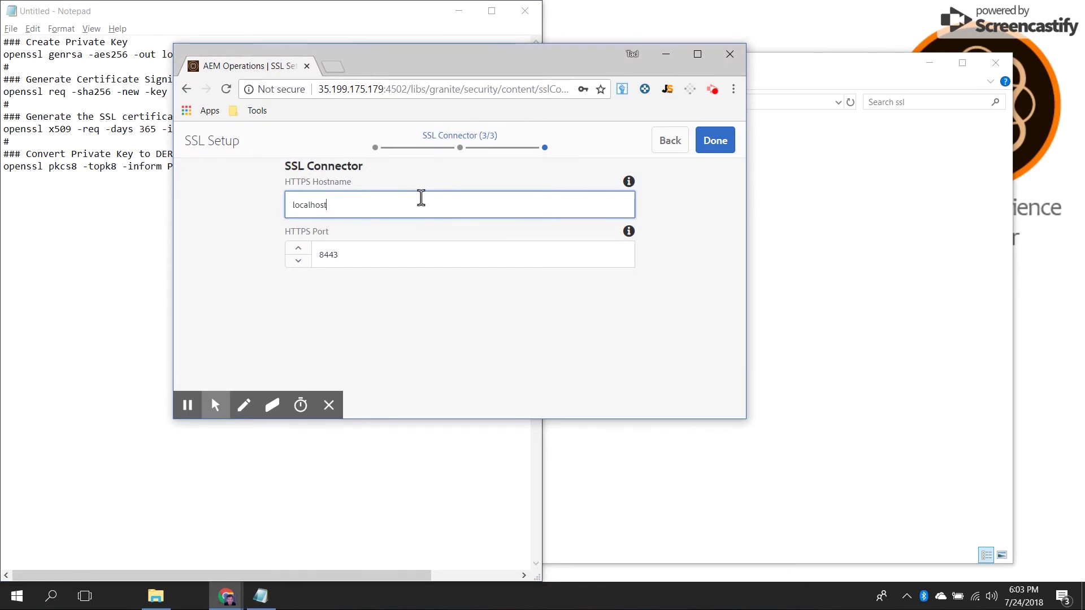
# - Change the HTTPS port from 8443 to 5443
pyautogui.click(388, 251)
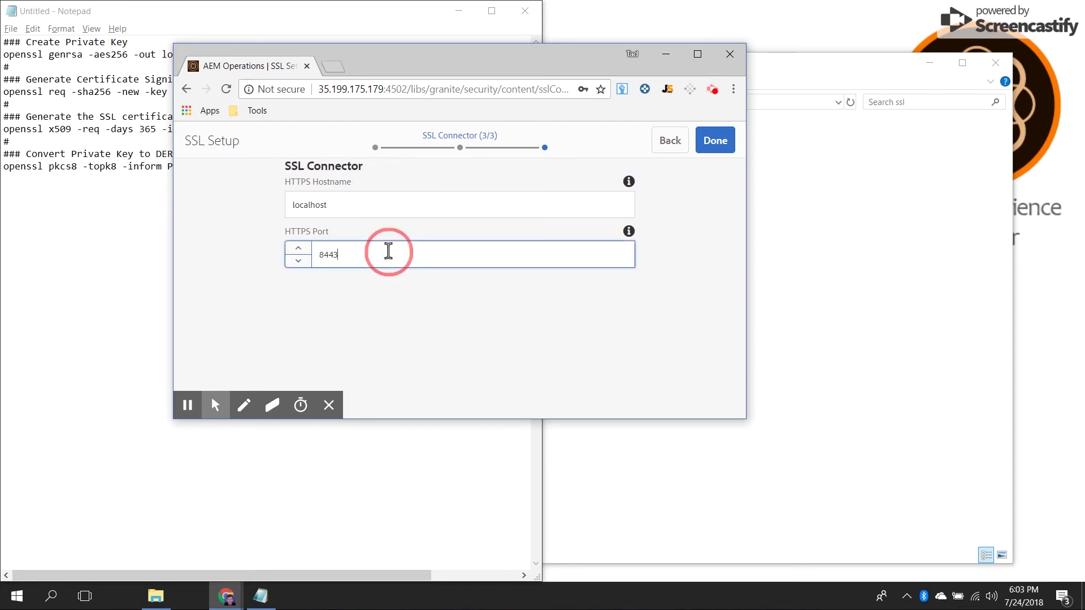
pyautogui.doubleClick(388, 251)
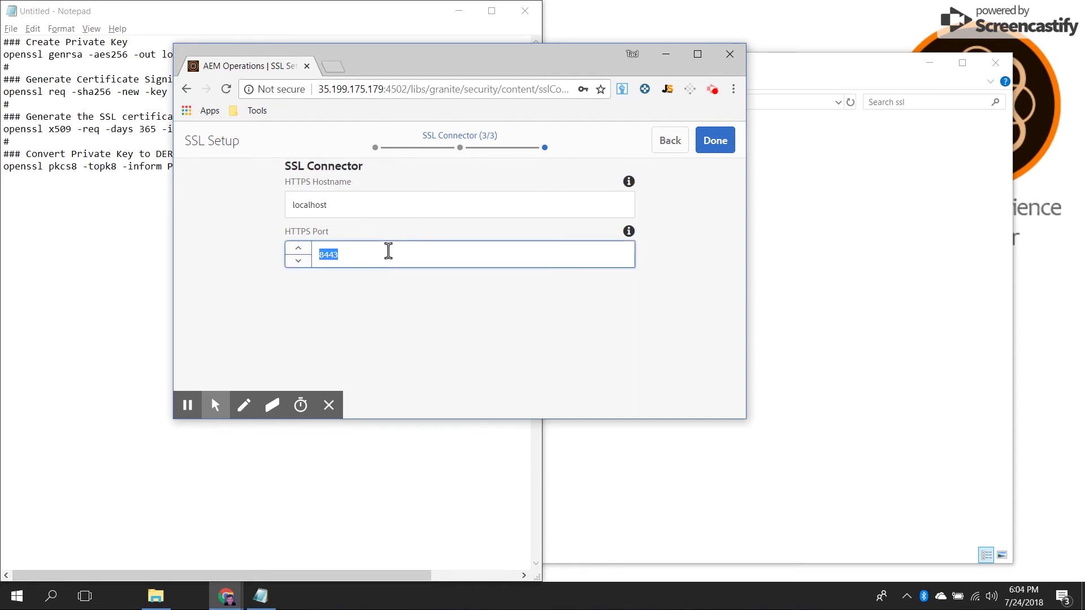
pyautogui.write('54')
pyautogui.click(368, 304)
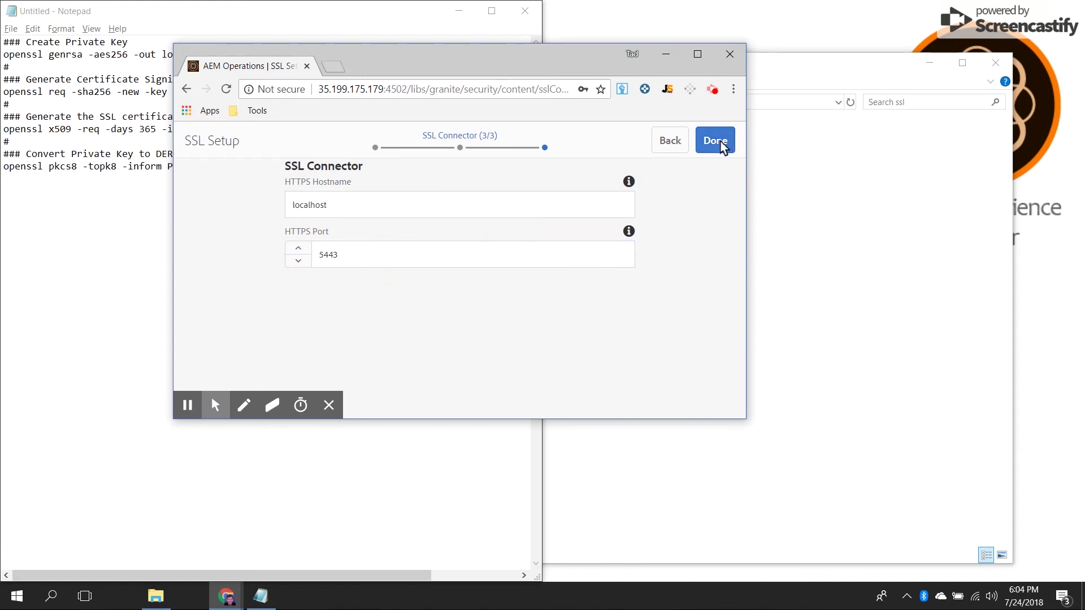
pyautogui.hotkey('alt', 'Tab')
pyautogui.hotkey('alt', 'Tab')
pyautogui.hotkey('alt', 'Tab')
pyautogui.hotkey('alt', 'Tab')
pyautogui.hotkey('alt', 'Tab')
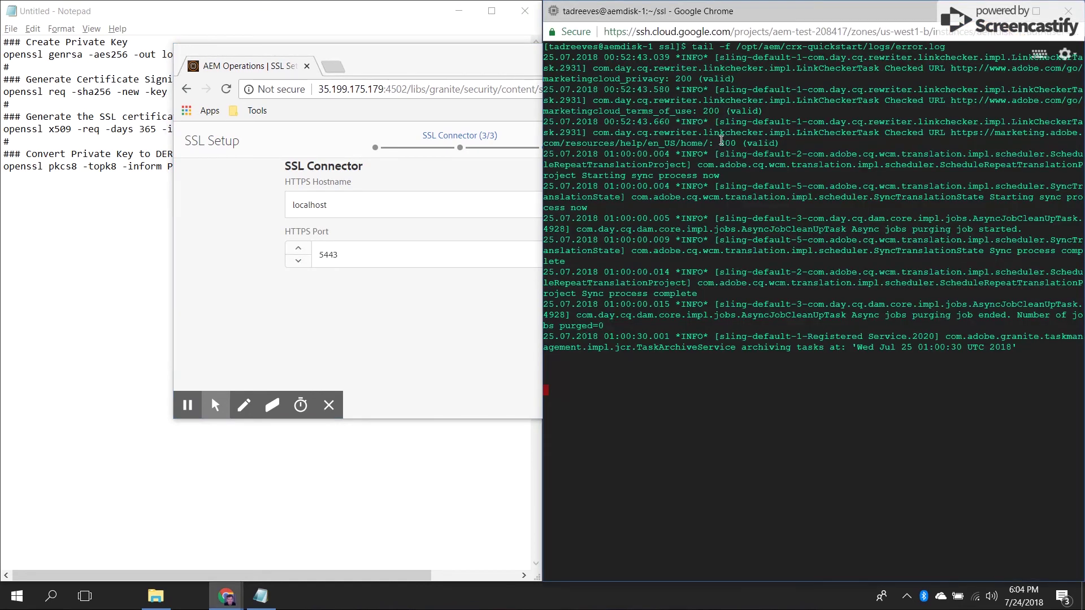
# - Finish the SSL wizard so AEM reports SSL successfully configured
pyautogui.hotkey('alt', 'Tab')
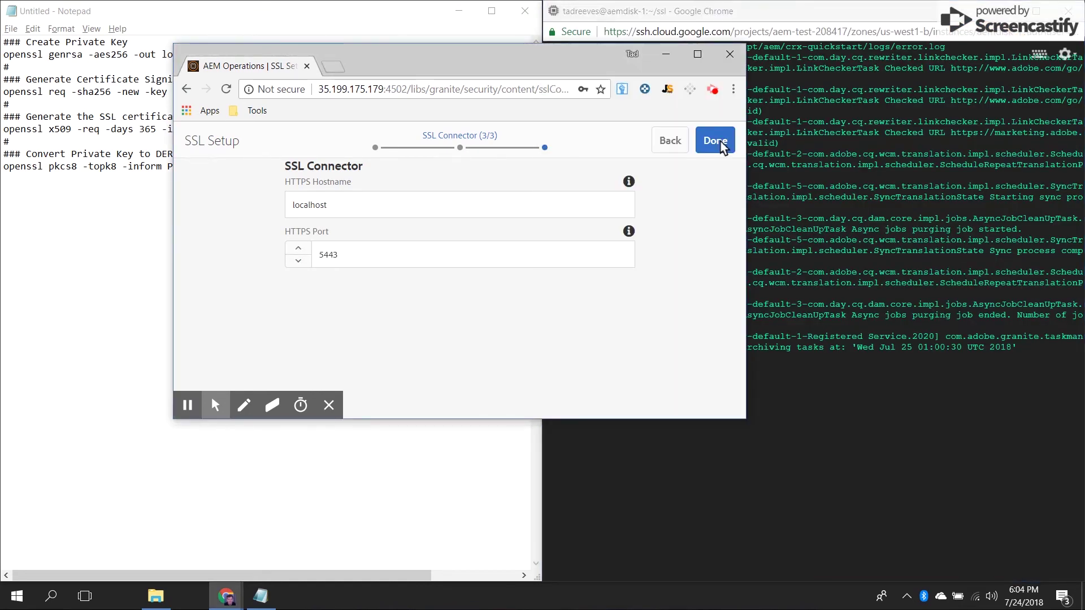
pyautogui.click(721, 141)
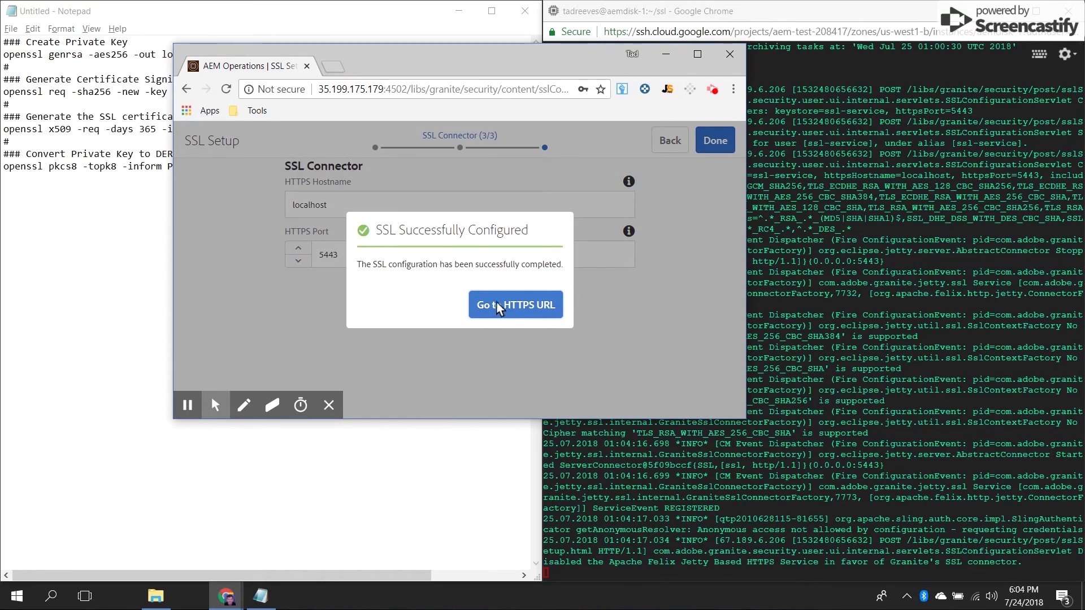
pyautogui.click(277, 89)
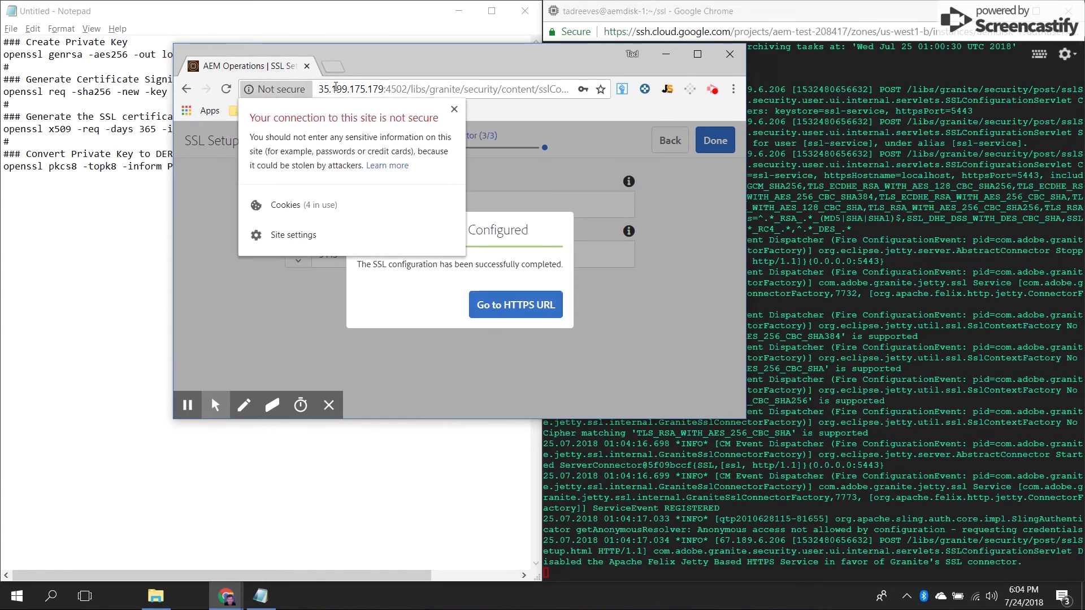
pyautogui.click(299, 89)
pyautogui.click(335, 89)
pyautogui.press('Escape')
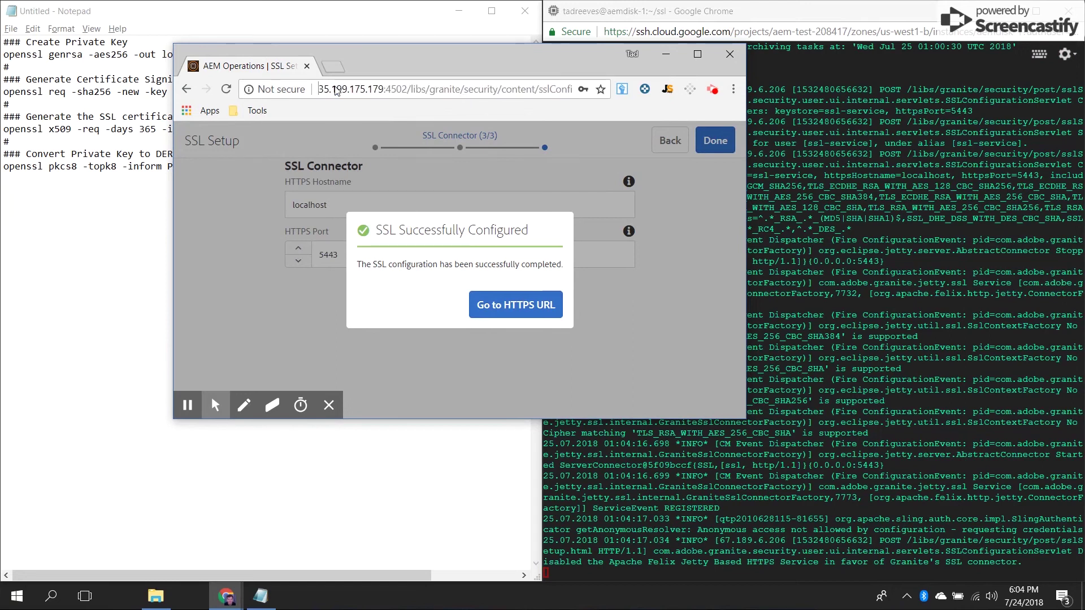
pyautogui.write('https')
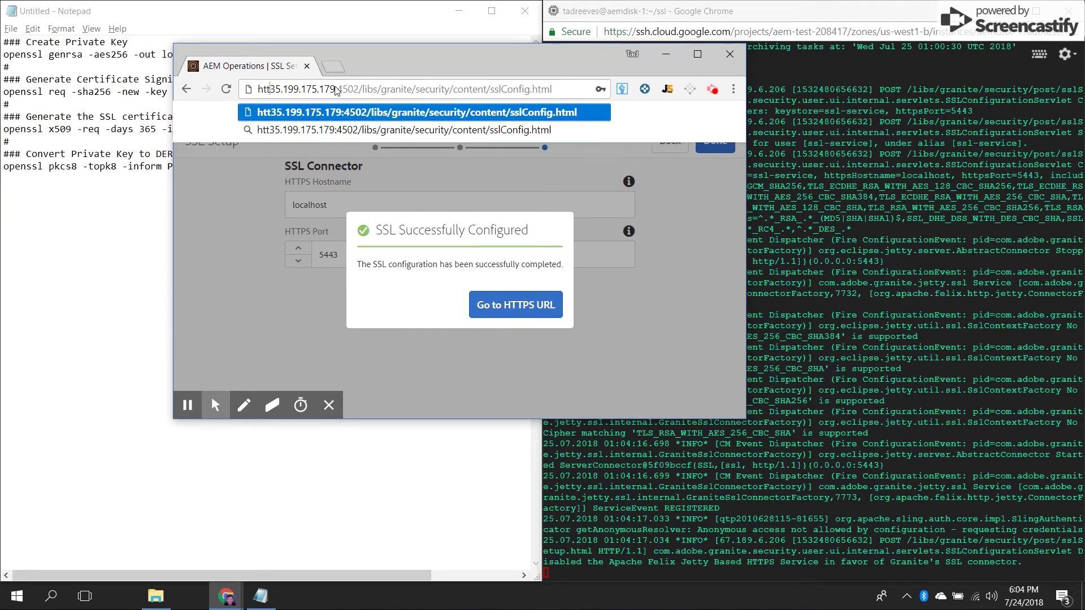
pyautogui.write('://')
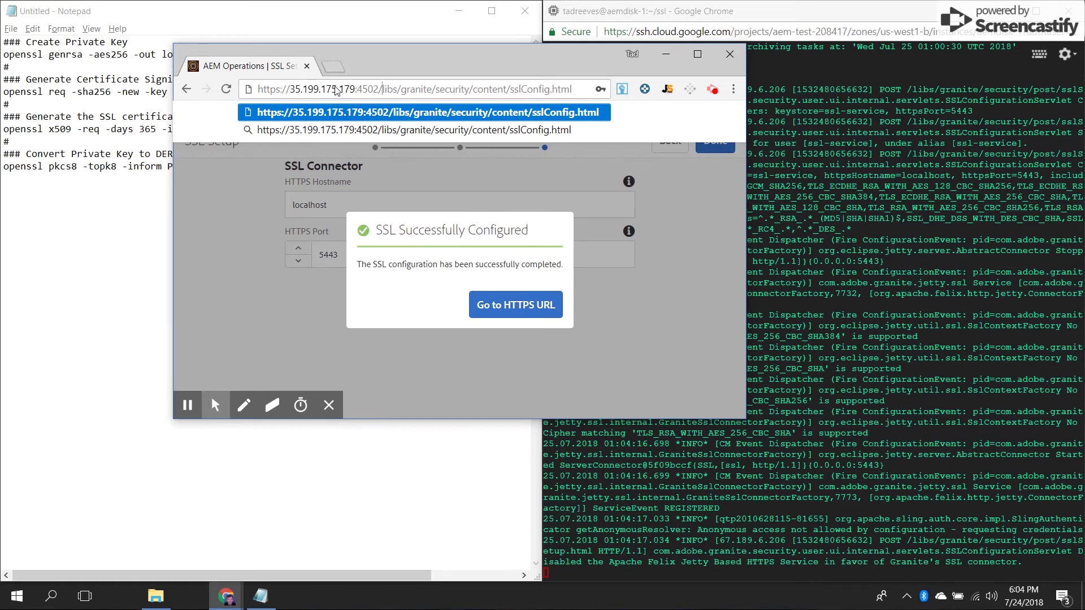
pyautogui.hotkey('shift', 'Right')
pyautogui.hotkey('shift', 'Right')
pyautogui.hotkey('shift', 'Right')
pyautogui.hotkey('shift', 'Right')
pyautogui.write('5443')
pyautogui.hotkey('shift', 'Right')
pyautogui.hotkey('shift', 'Right')
pyautogui.hotkey('shift', 'Right')
pyautogui.hotkey('shift', 'Right')
pyautogui.hotkey('shift', 'End')
pyautogui.press('Right')
pyautogui.press('Return')
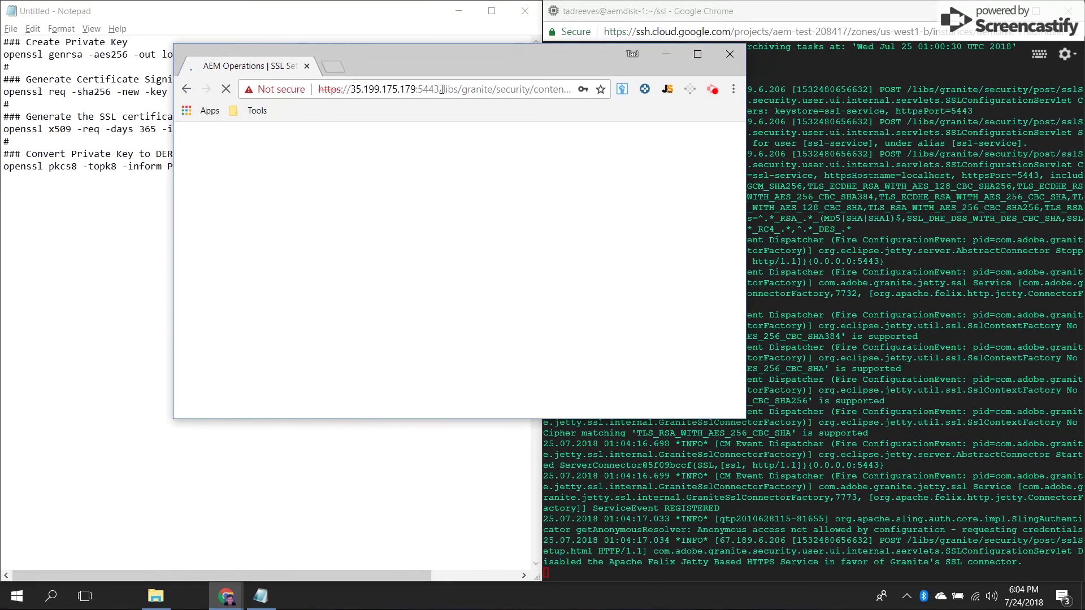
# - Replace the address path to open the AEM start page over HTTPS
pyautogui.moveTo(442, 89); pyautogui.dragTo(744, 91)
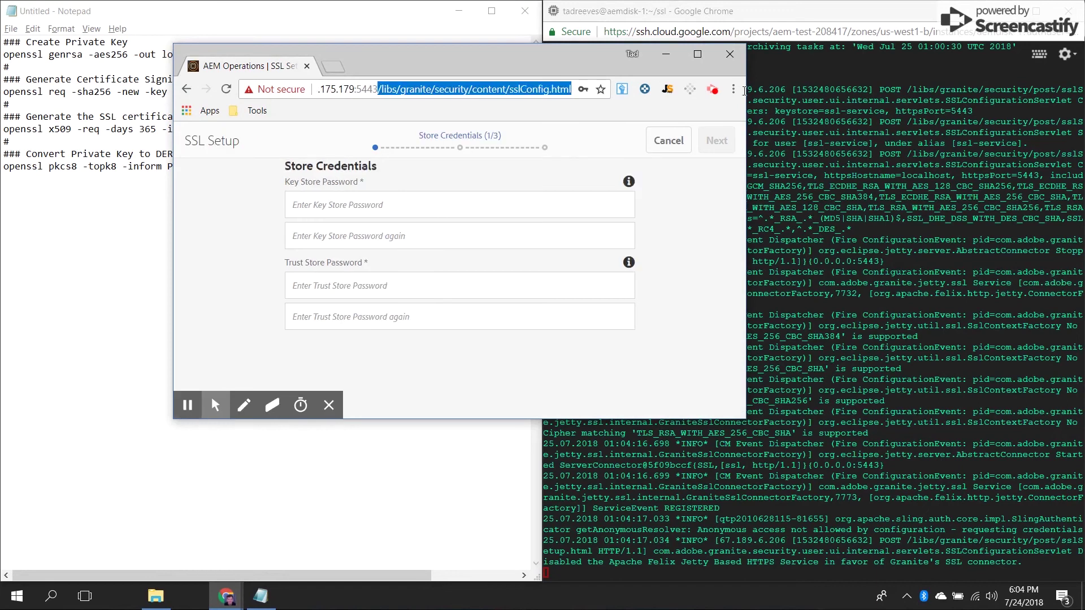
pyautogui.press('BackSpace')
pyautogui.press('Return')
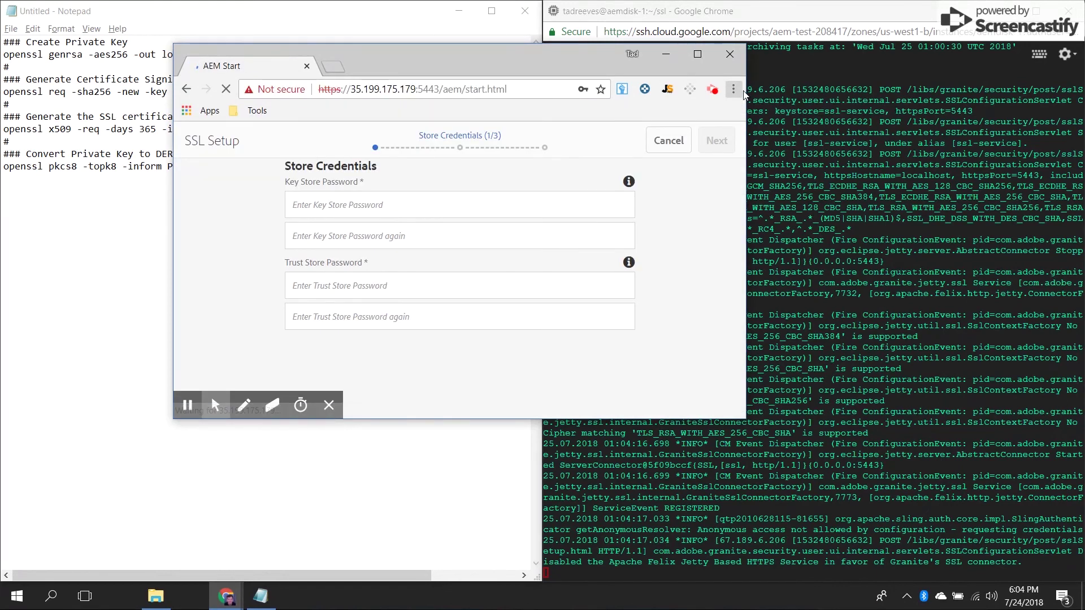